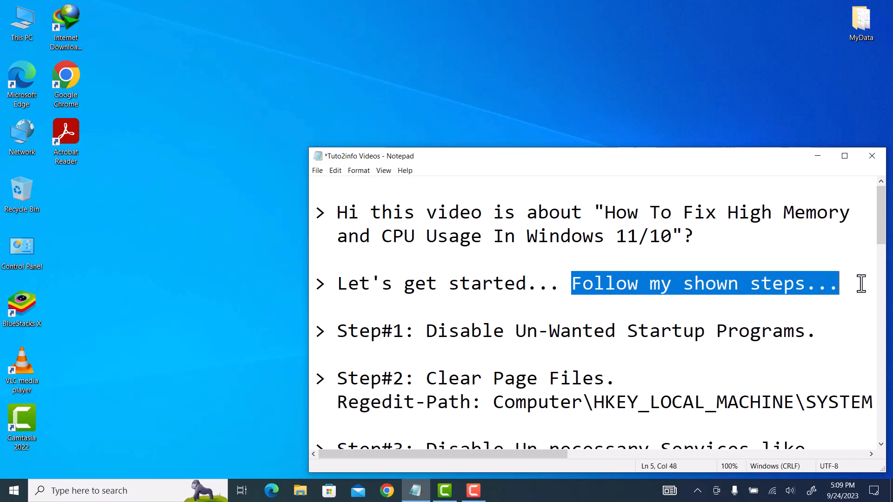
Highlight the Step#1 text "Disable Un-Wanted Startup Programs." in the notes and minimize the Notepad window
scroll(725, 309, down, 1)
drag(340, 262, 826, 264)
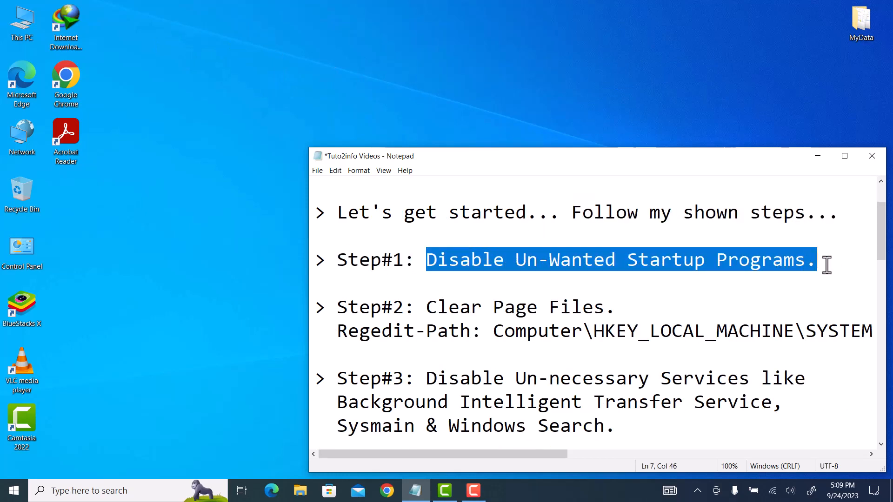
click(818, 156)
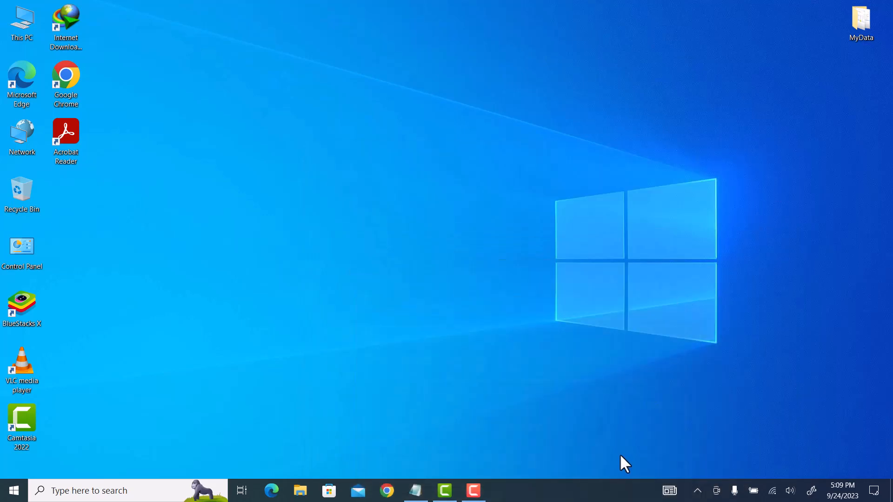
Open Task Manager and display its list of startup programs
right_click(571, 495)
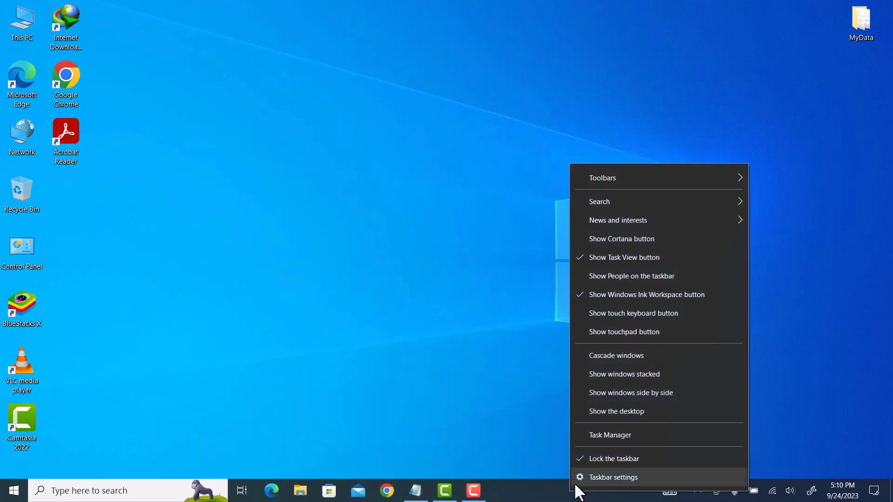
click(636, 436)
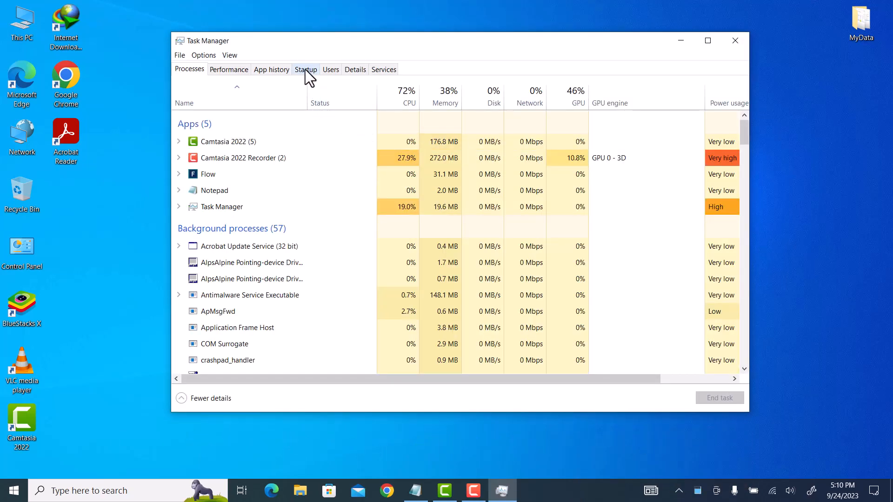
click(306, 69)
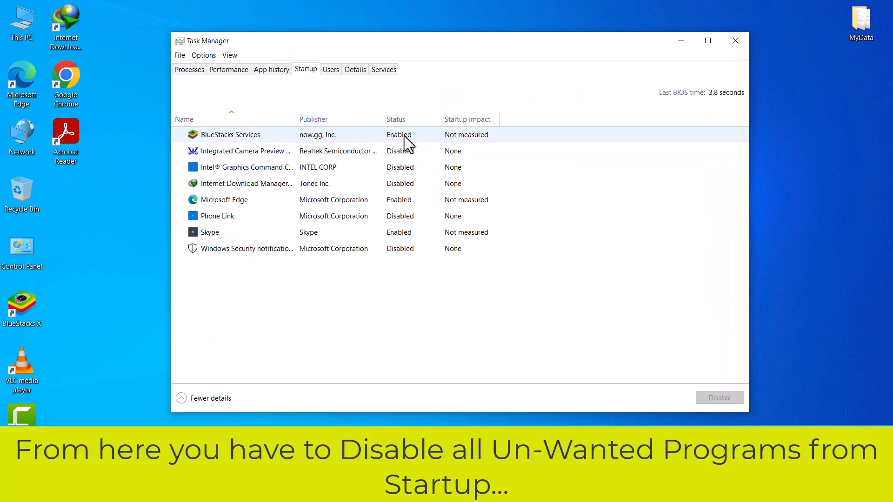
Disable BlueStacks Services, Microsoft Edge and Skype at startup, and close Task Manager
click(403, 136)
click(730, 397)
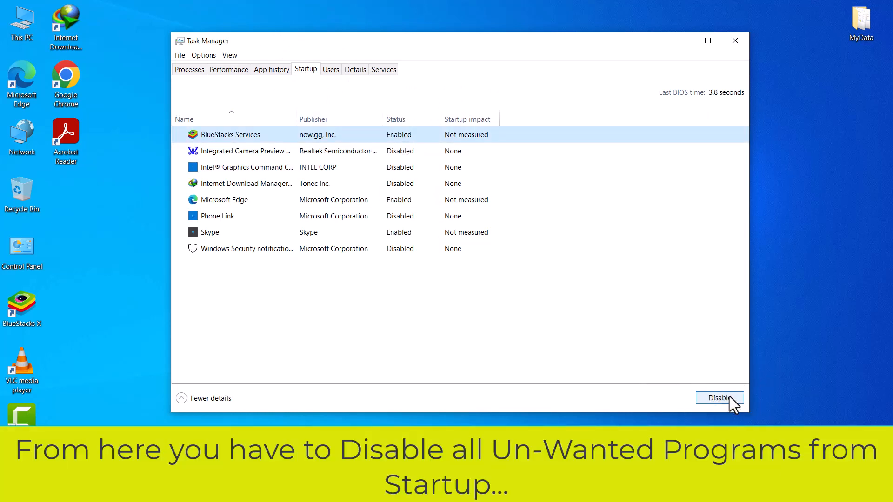
click(401, 201)
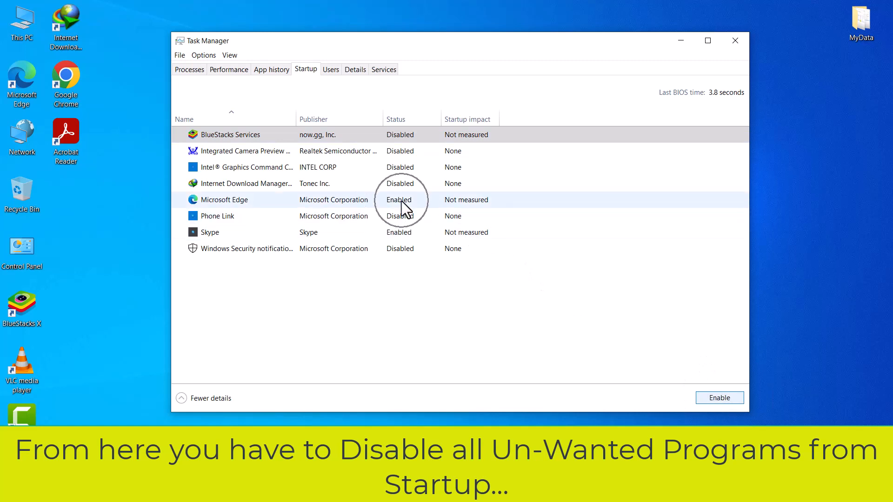
click(220, 201)
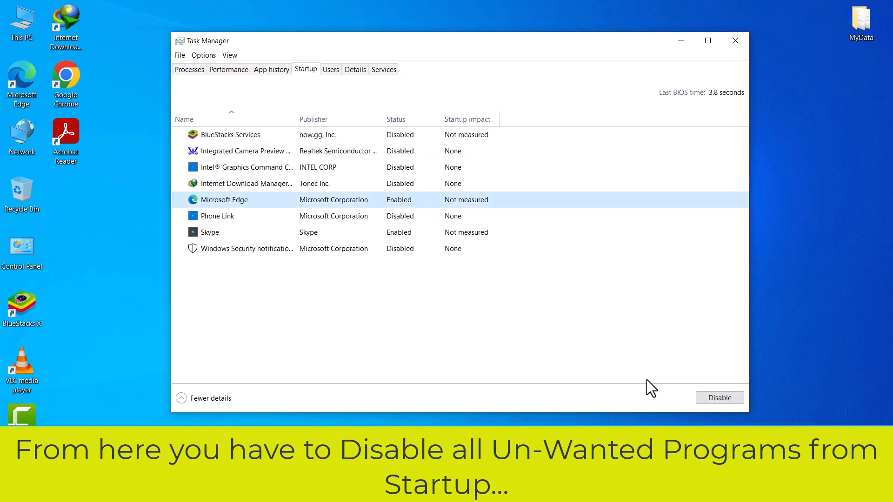
click(715, 401)
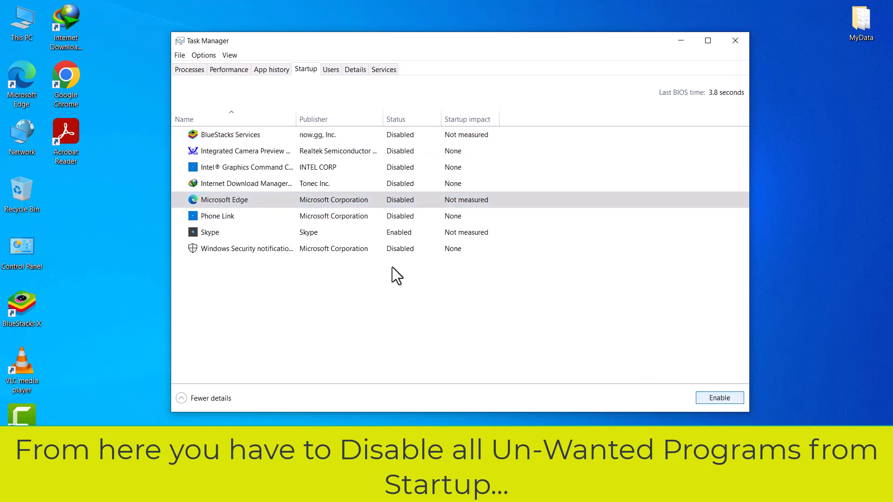
click(398, 249)
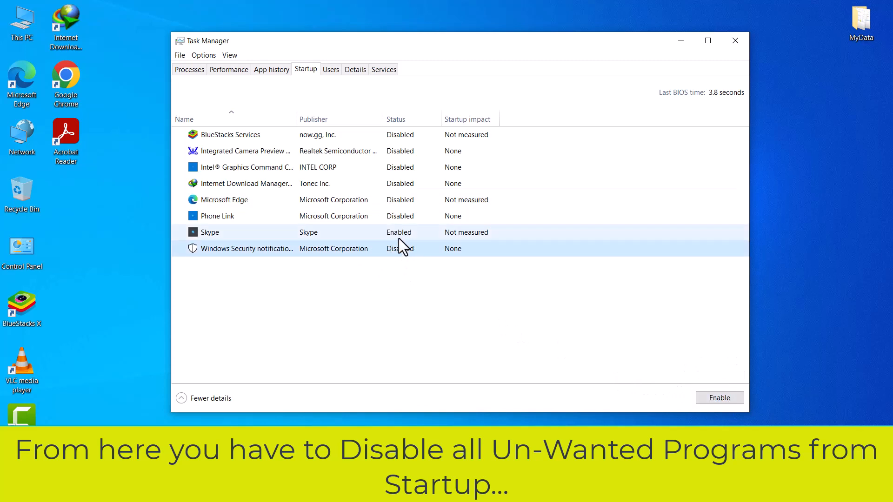
click(400, 236)
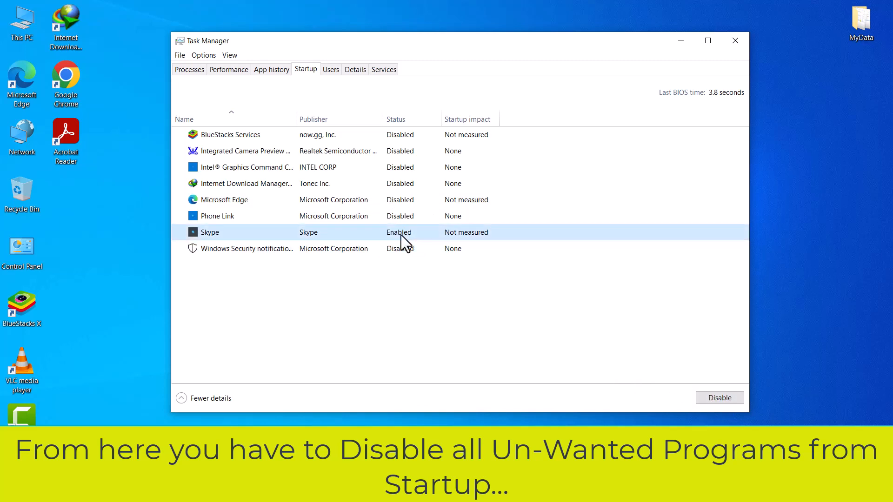
click(728, 400)
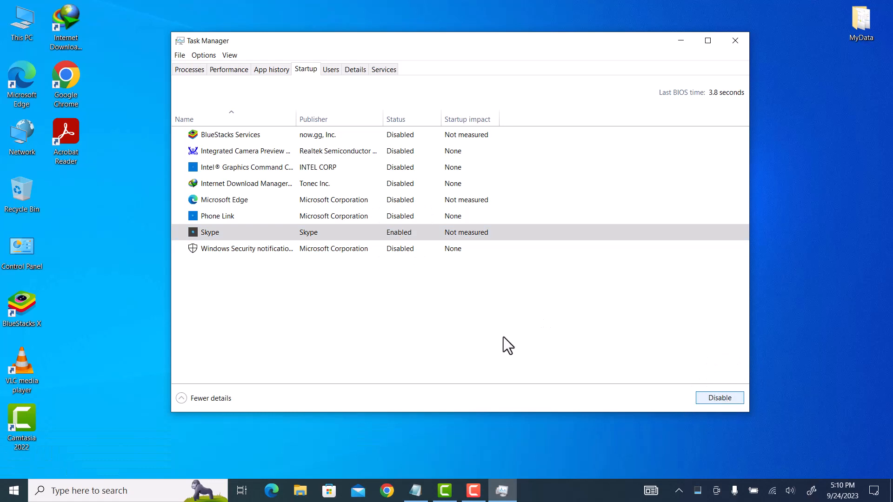
click(392, 166)
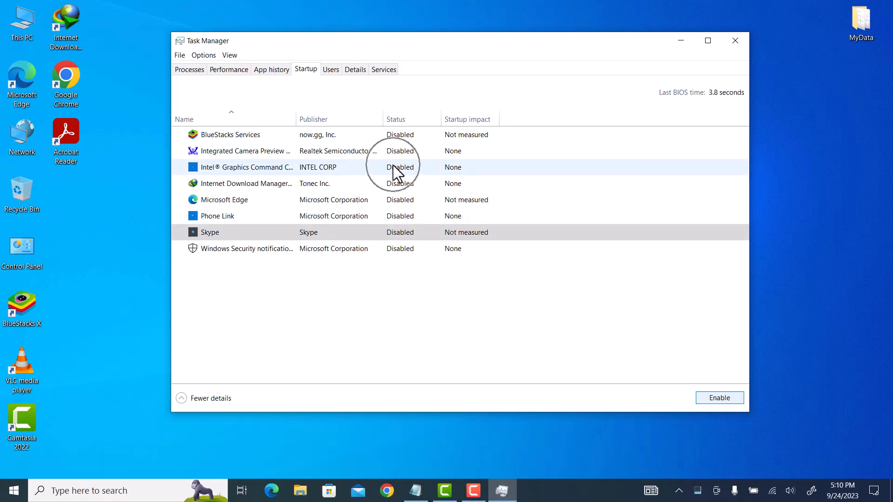
click(734, 41)
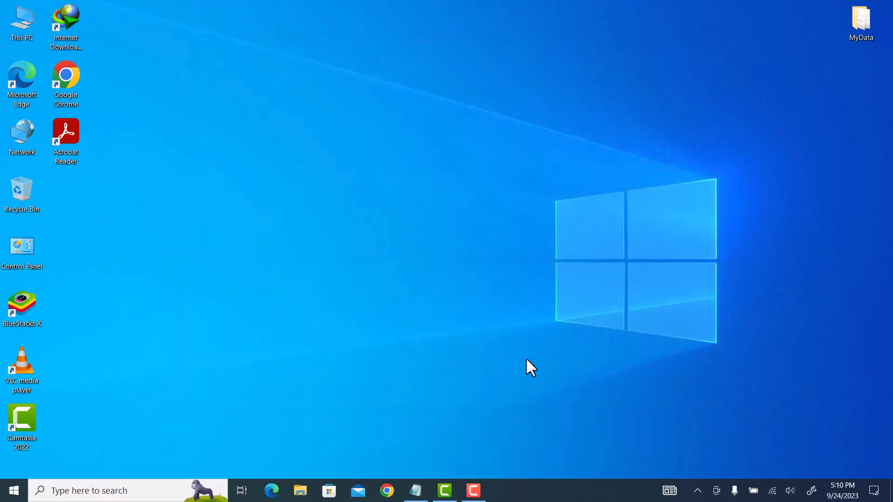
Bring back the notes, highlight the Step#2 text "Clear Page Files." and minimize Notepad again
click(415, 489)
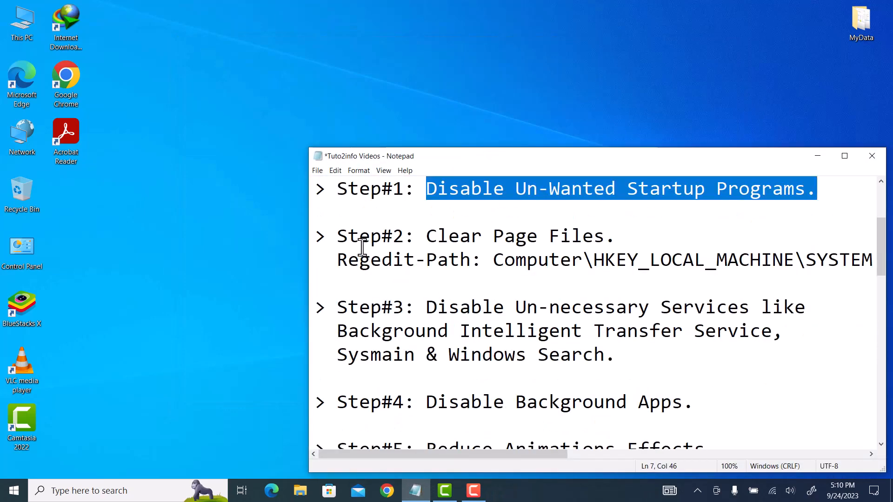
drag(338, 238, 616, 240)
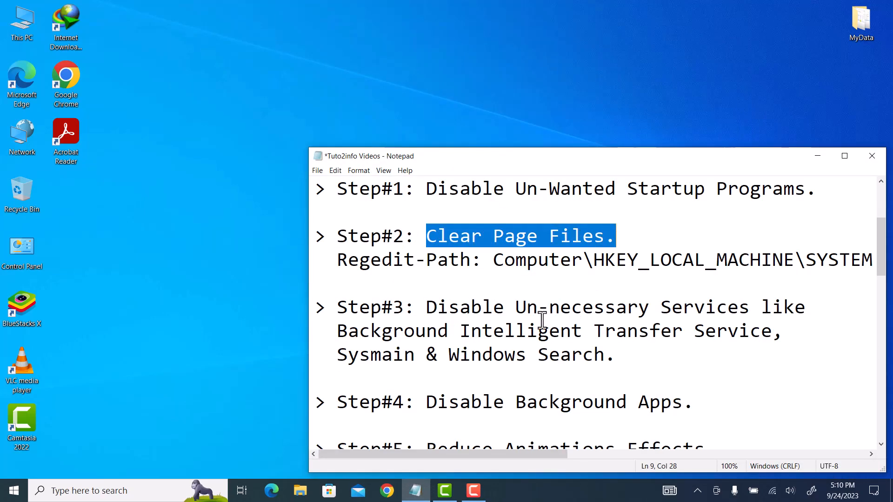
click(818, 156)
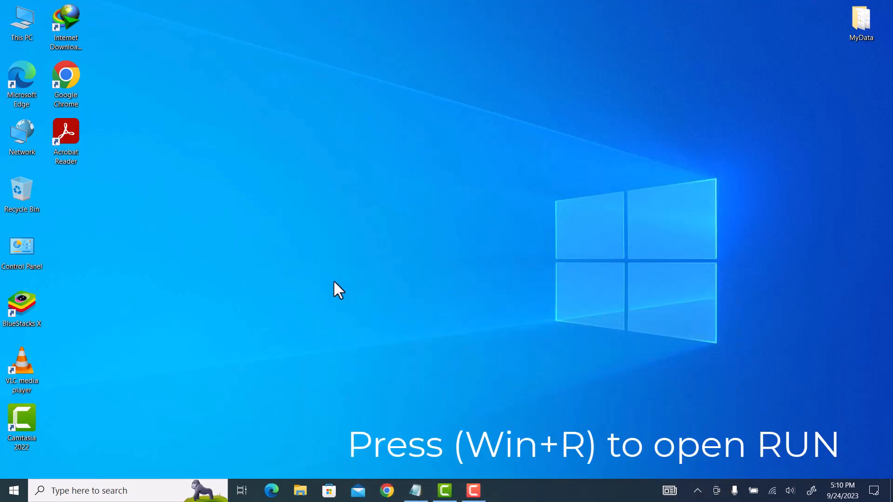
Launch Registry Editor by running regedit from the Run dialog and allow it to start
key(super+r)
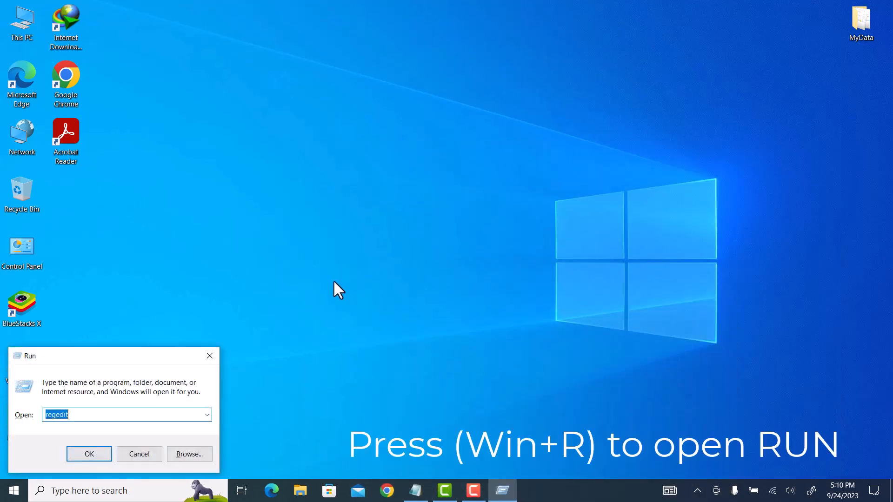
click(80, 418)
click(61, 417)
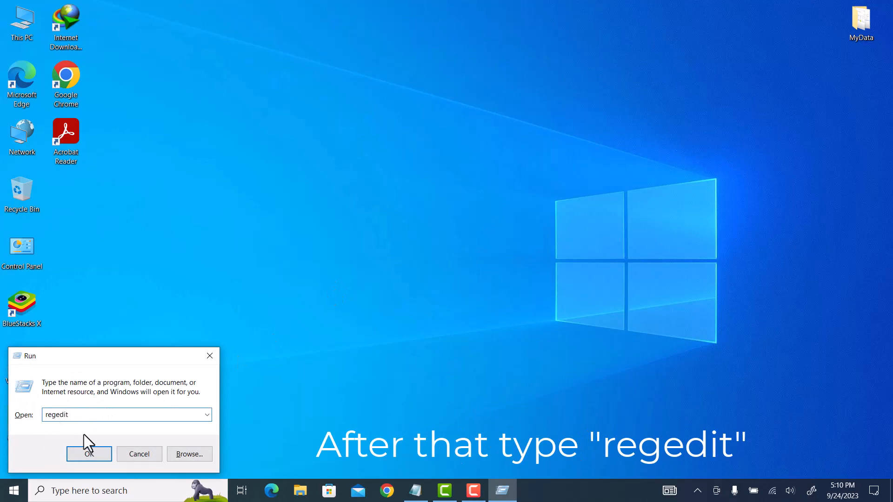
click(94, 455)
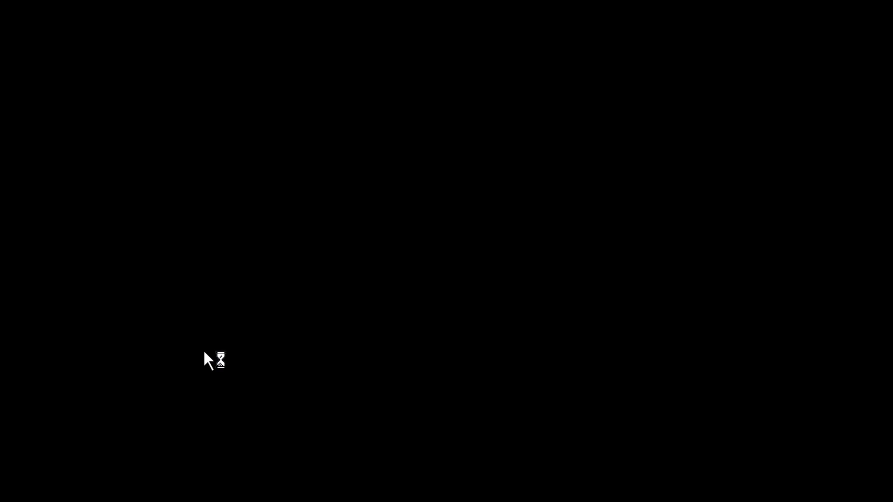
click(375, 257)
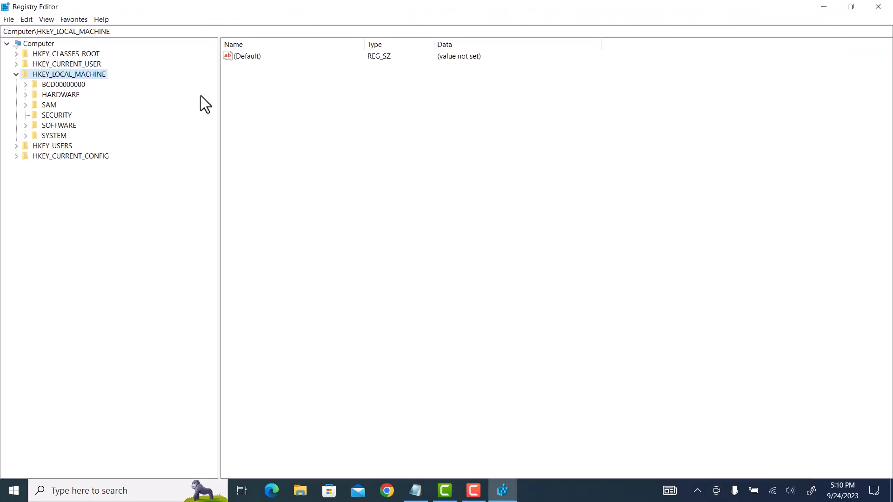
Switch to Notepad and copy the Step#2 registry path leading to the Memory Management key
click(415, 490)
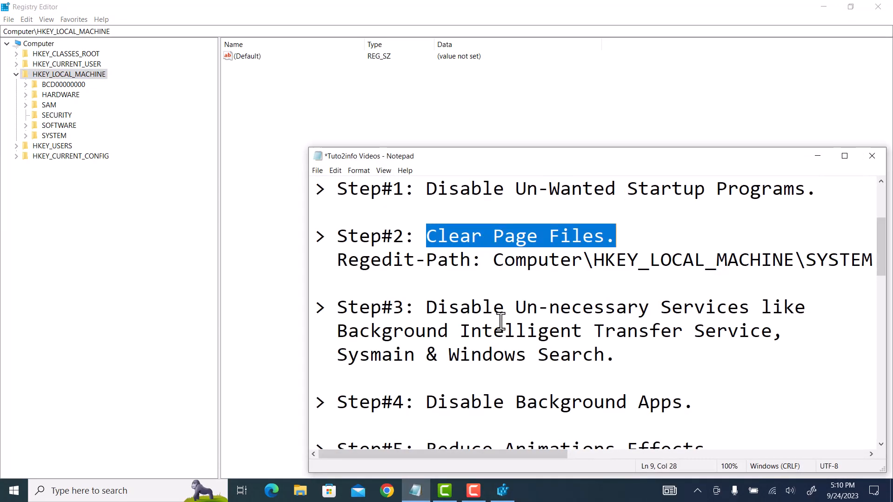
drag(333, 261, 482, 262)
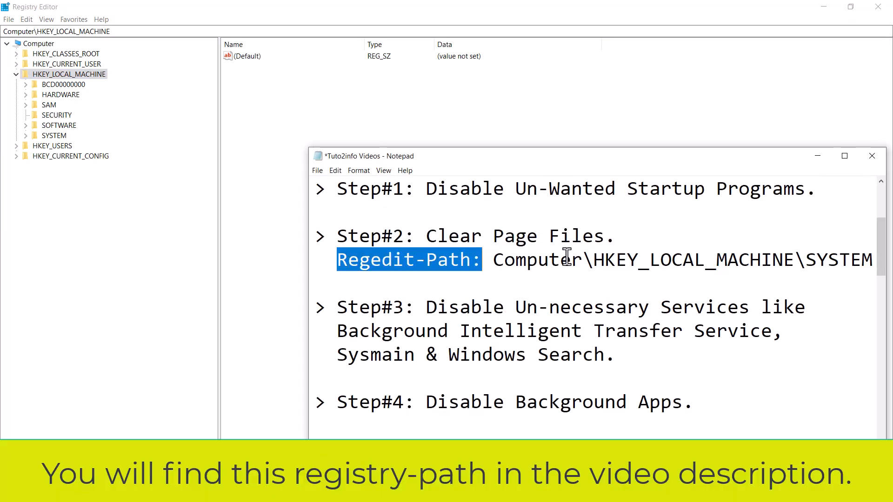
drag(599, 259, 890, 260)
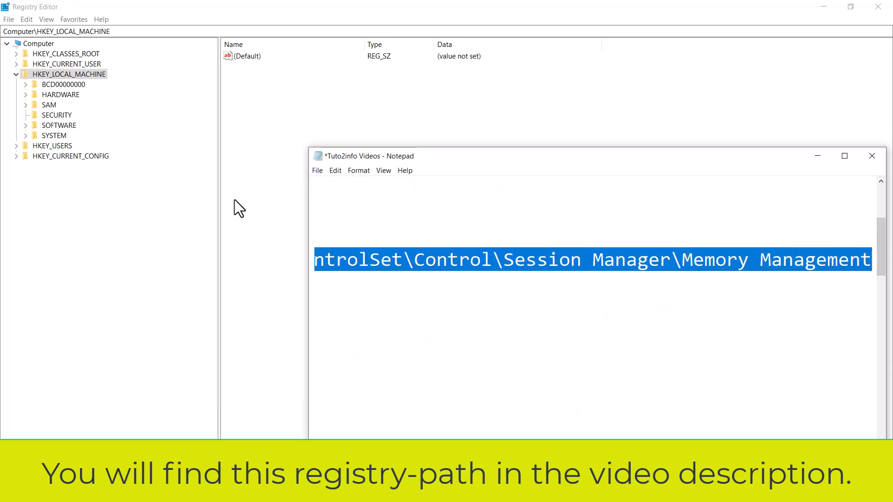
Go to Computer\HKEY_LOCAL_MACHINE\SYSTEM\CurrentControlSet\Control\Session Manager\Memory Management in Registry Editor using the copied path
double_click(118, 32)
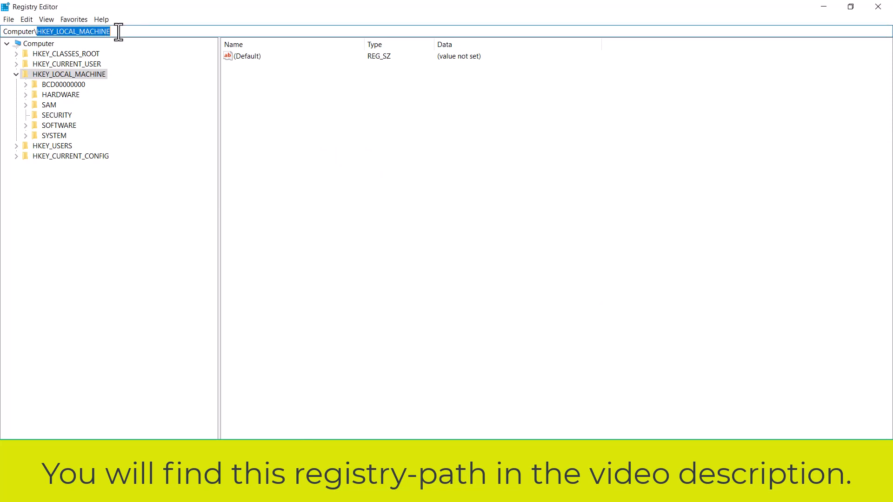
drag(118, 32, 46, 26)
drag(123, 32, 41, 24)
key(ctrl+v)
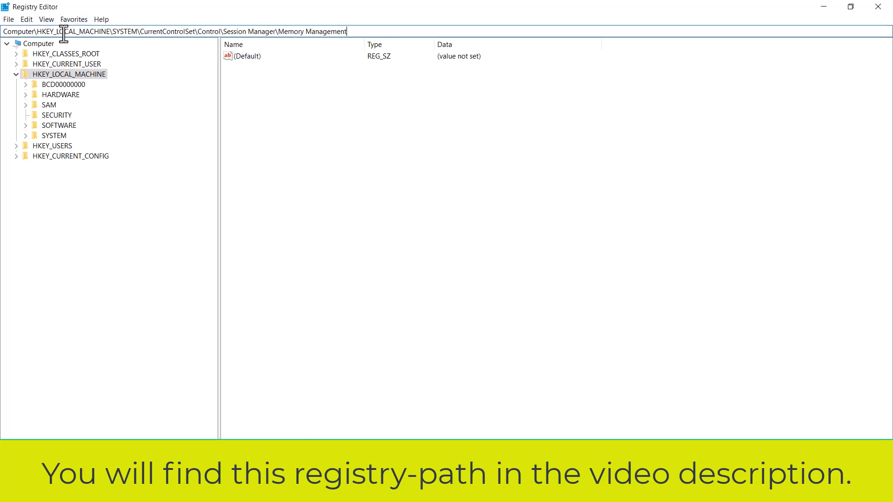
key(Return)
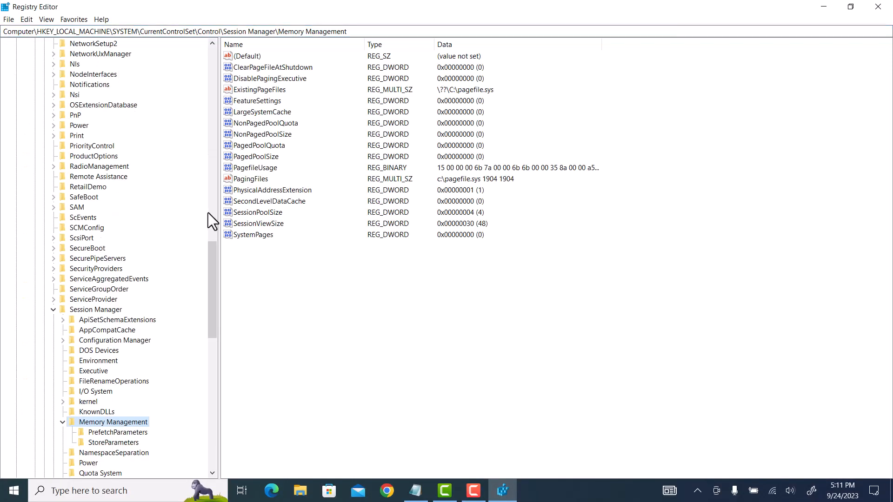
click(275, 32)
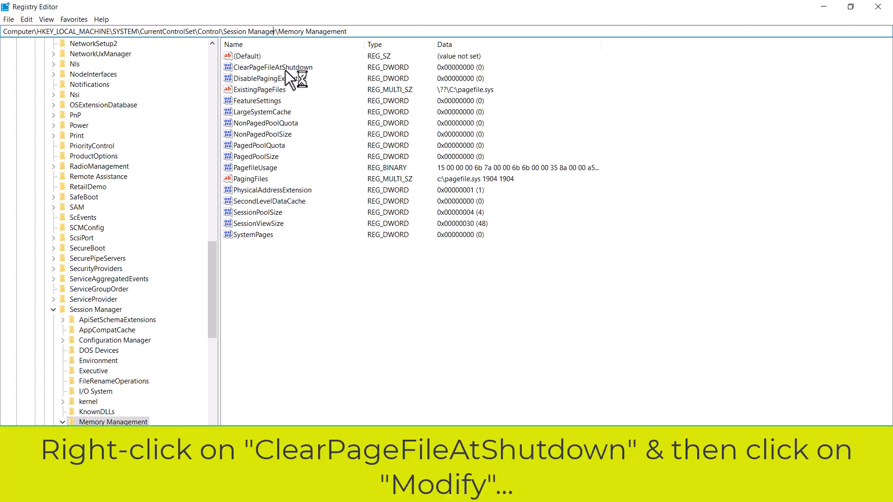
Set the value data of ClearPageFileAtShutdown to 1 and close Registry Editor
right_click(285, 70)
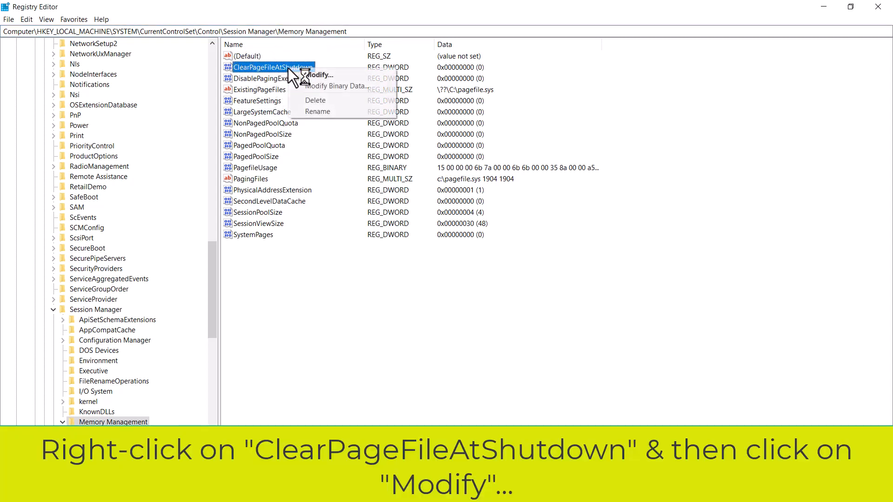
click(319, 76)
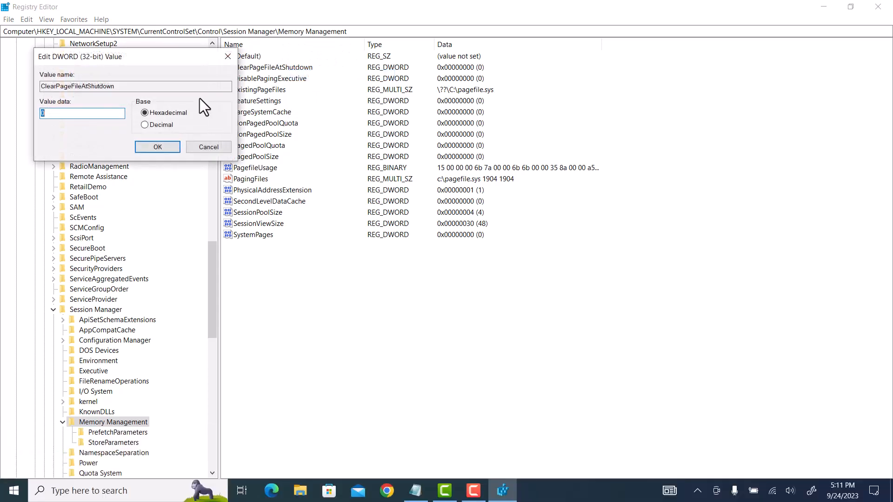
drag(160, 60, 452, 104)
drag(342, 160, 334, 160)
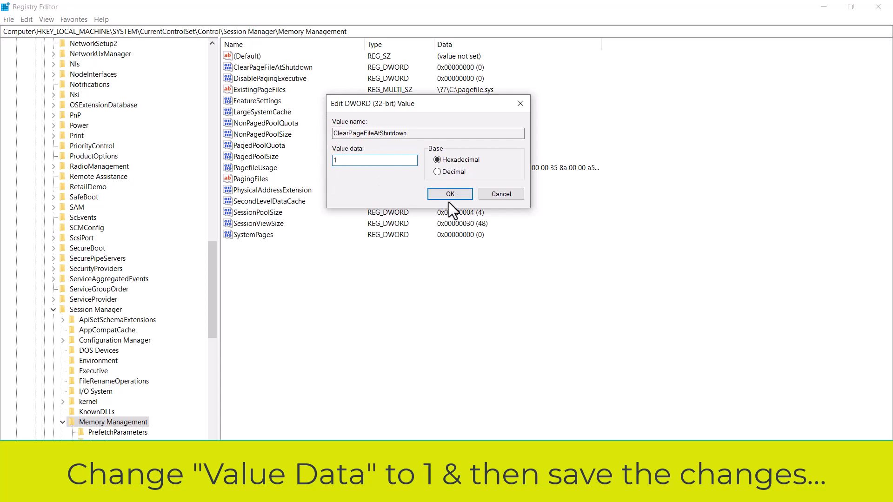
click(459, 194)
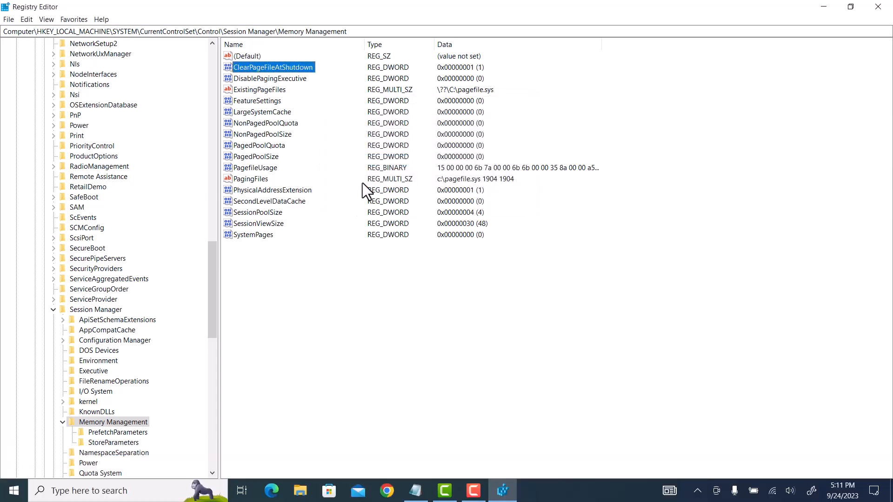
click(878, 6)
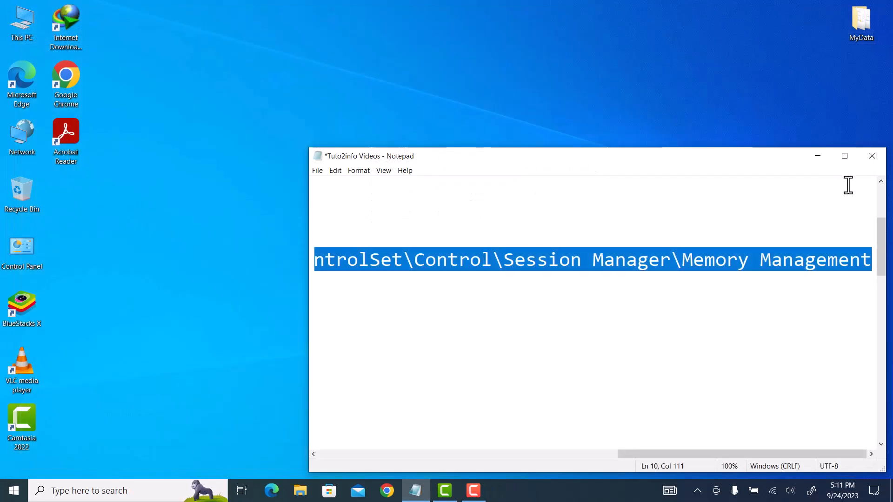
Return to the start of the note lines and highlight the Step#3 text "Disable Un-necessary Services"
click(455, 356)
drag(616, 456, 538, 461)
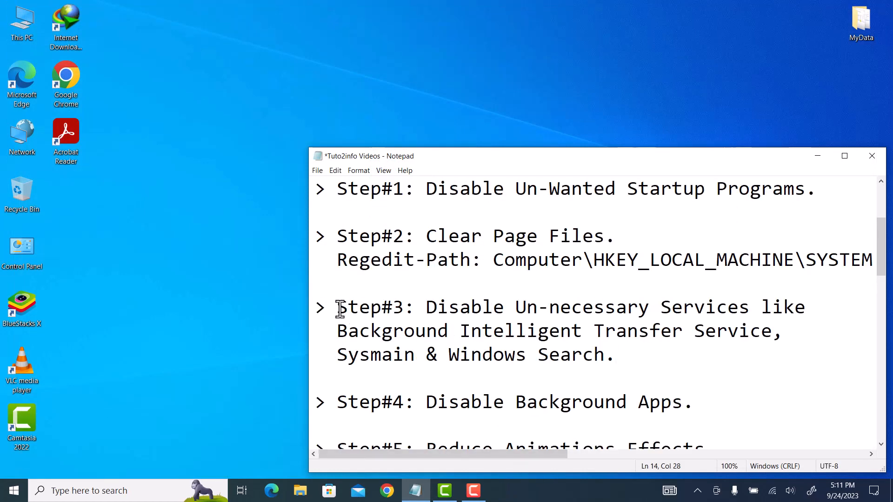
drag(338, 309, 750, 305)
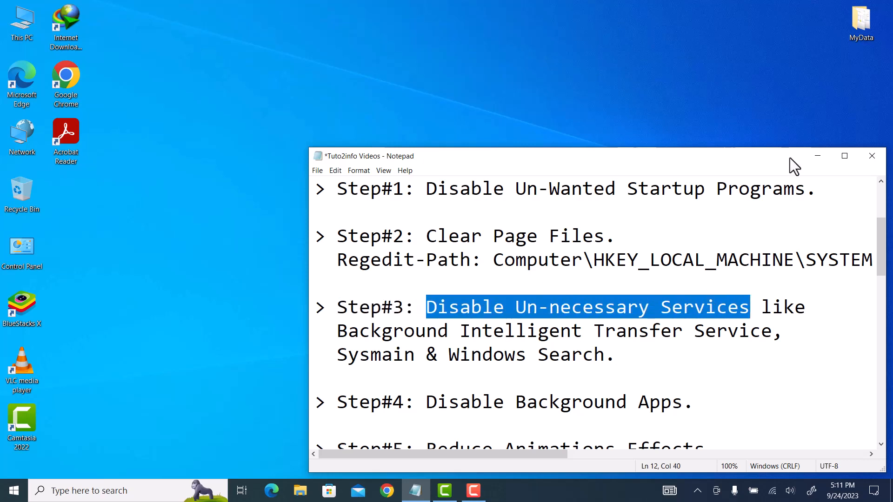
Minimize the notes, search Windows for "servi" and open the Services app
click(817, 156)
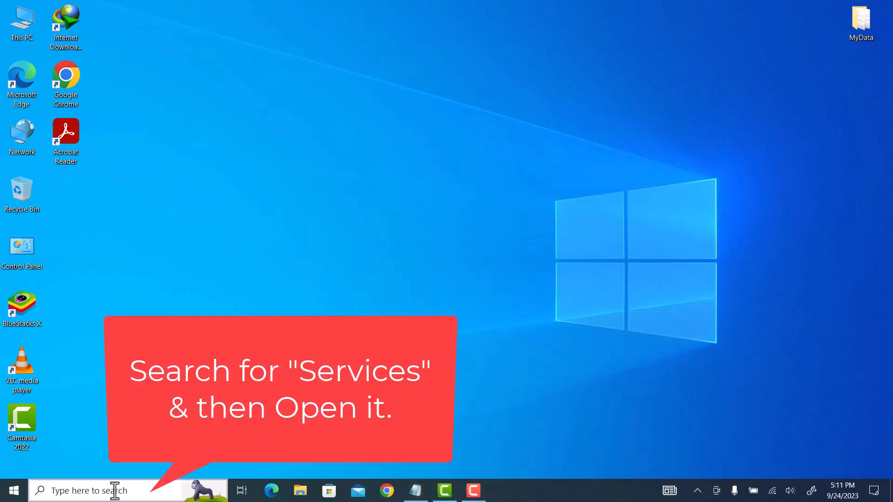
click(114, 494)
text(servi)
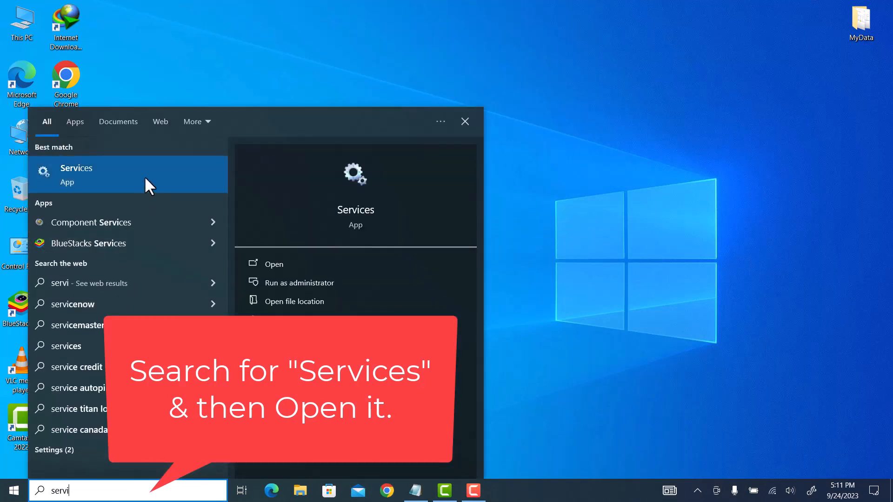
click(145, 179)
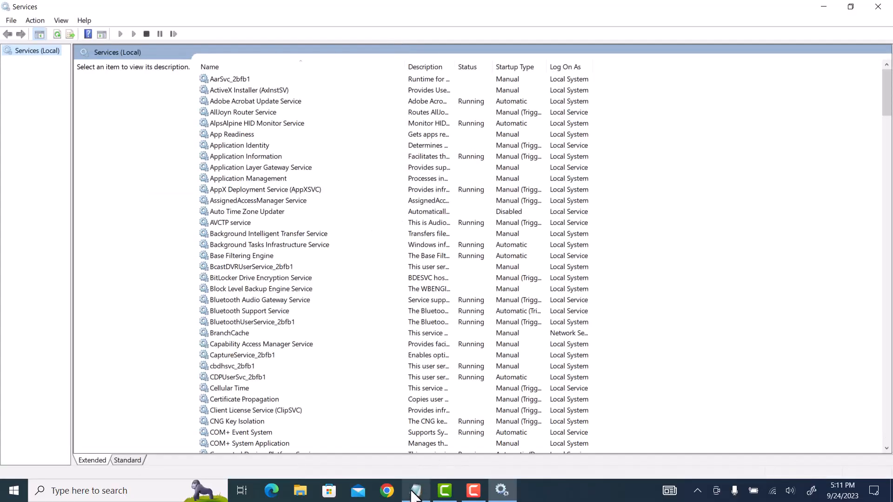
Bring up the Notepad notes, highlight "Background Intelligent Transfer Service" in Step#3, and return to Services
click(413, 492)
drag(761, 308, 812, 311)
drag(338, 331, 773, 333)
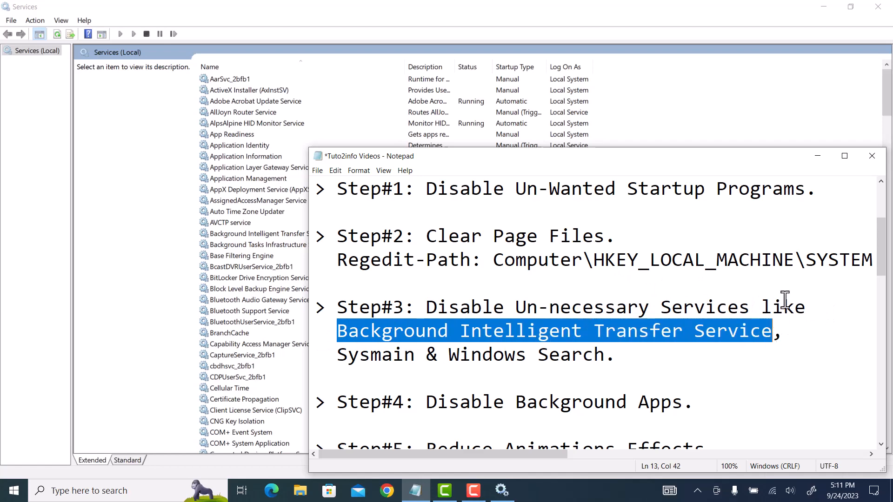
click(818, 156)
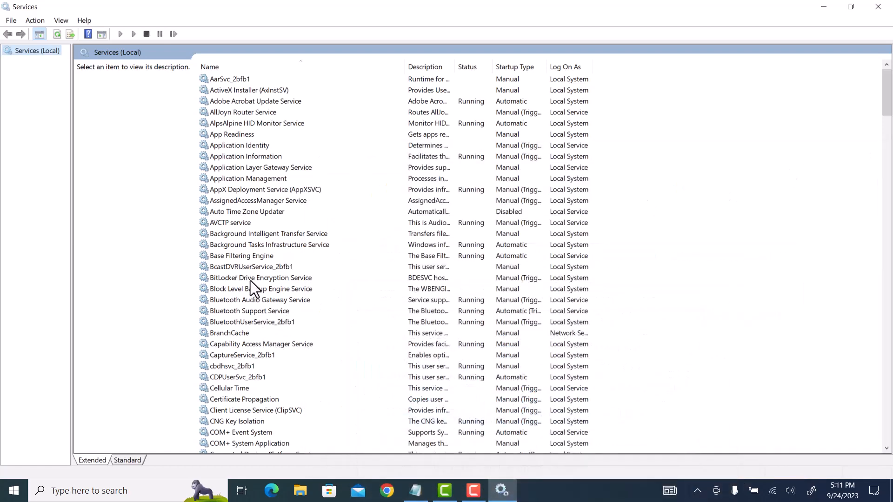
Set the startup type of Background Intelligent Transfer Service to Disabled, apply it and close its properties
click(274, 233)
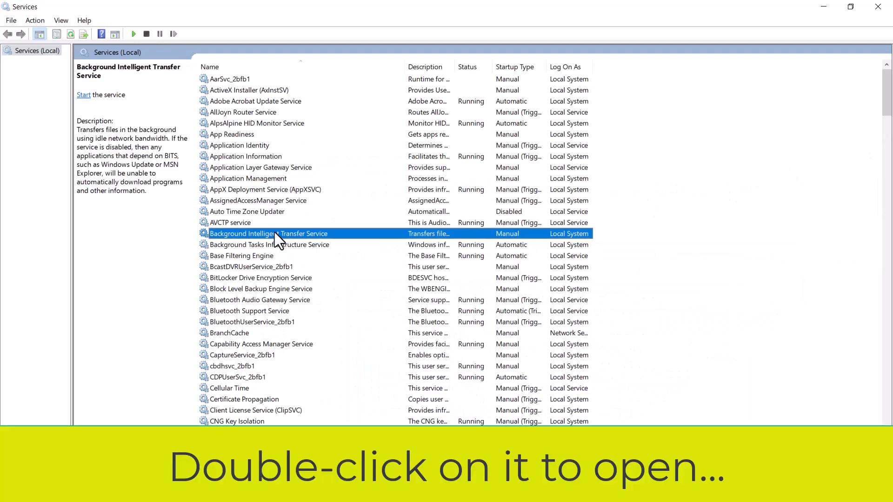
double_click(274, 234)
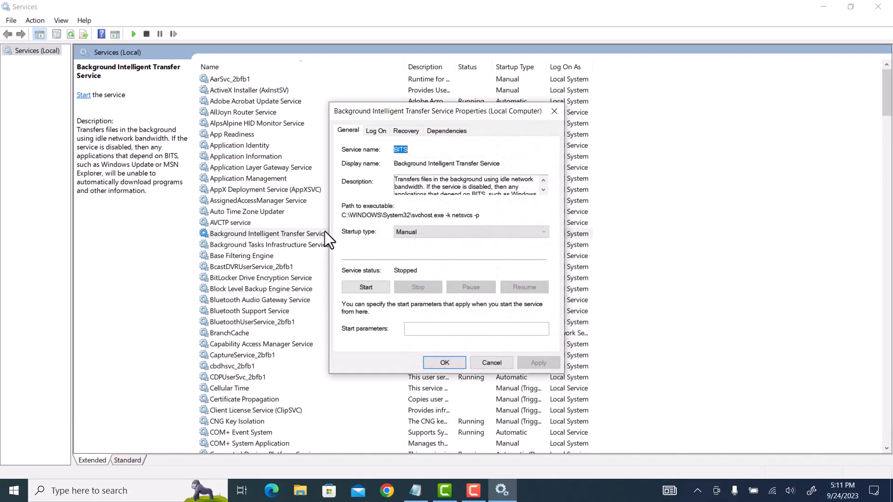
click(414, 231)
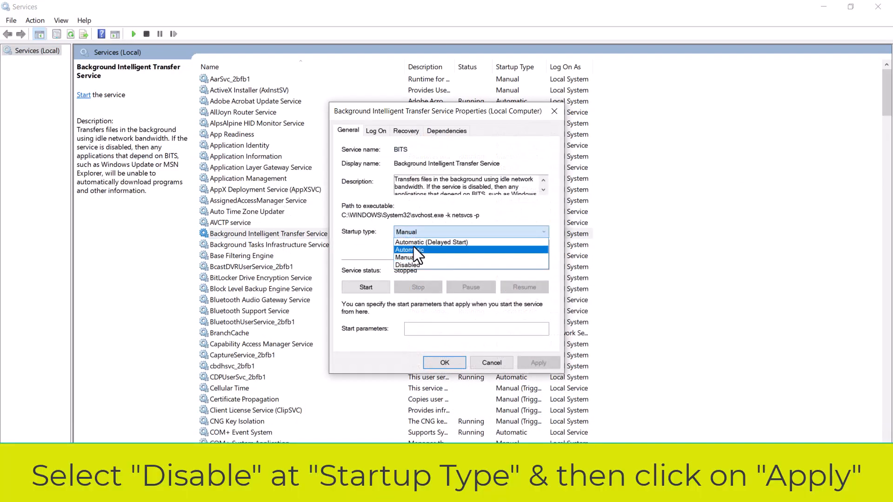
click(408, 264)
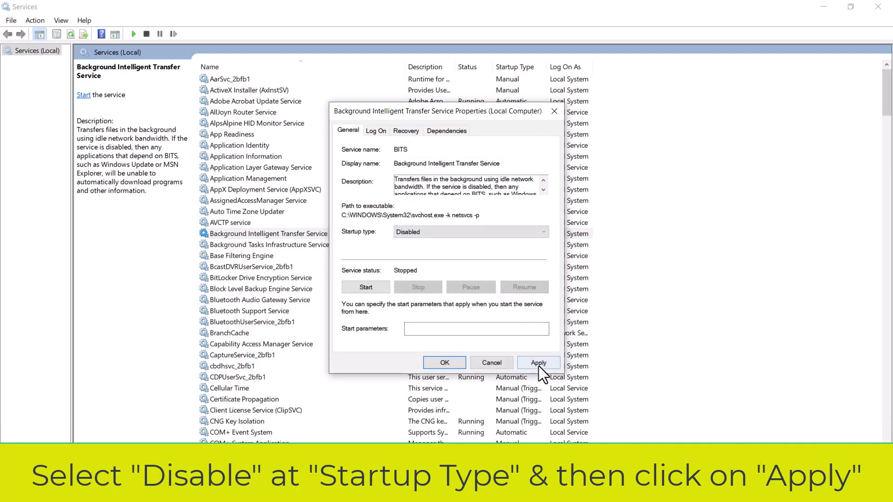
click(545, 361)
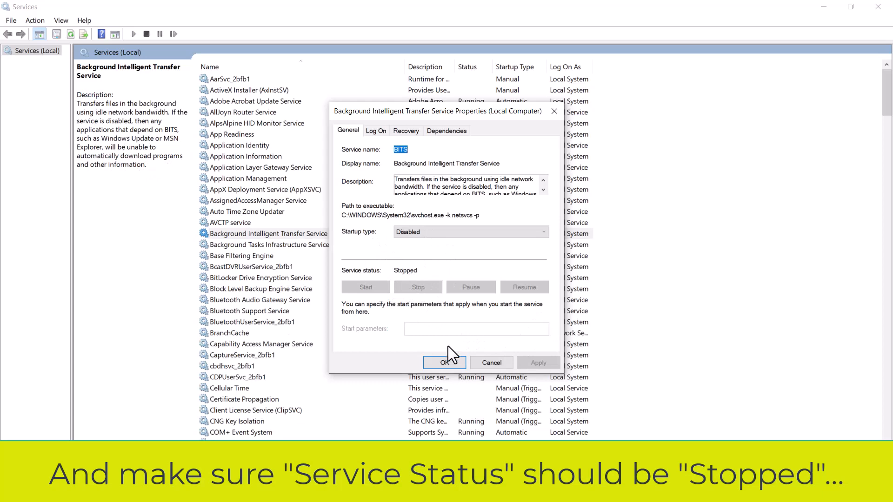
click(446, 362)
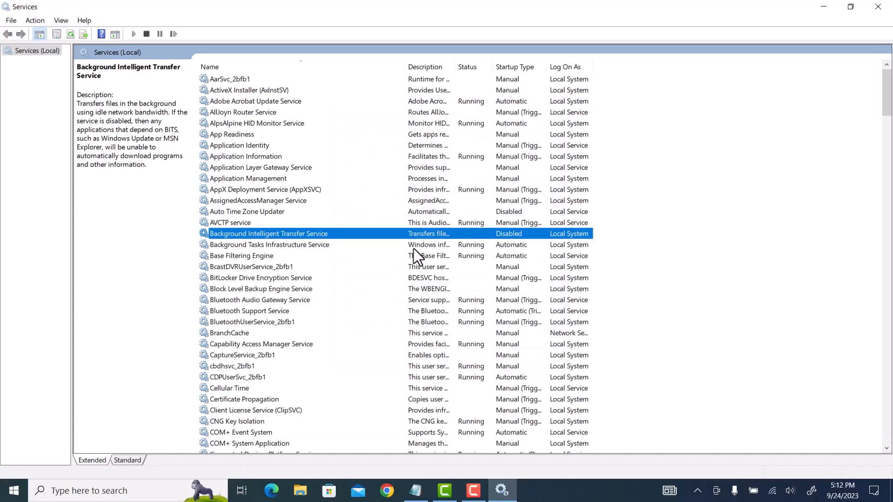
Switch to Notepad, highlight "Sysmain" in the Step#3 text, and return to Services
click(415, 491)
drag(335, 360, 414, 360)
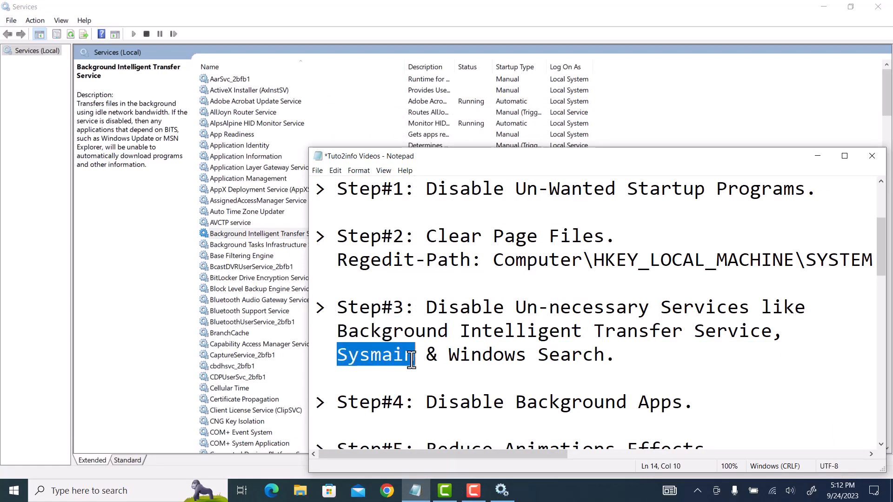
click(122, 331)
Set the SysMain service's startup type to Disabled, stop the service and confirm its properties
scroll(265, 272, down, 20)
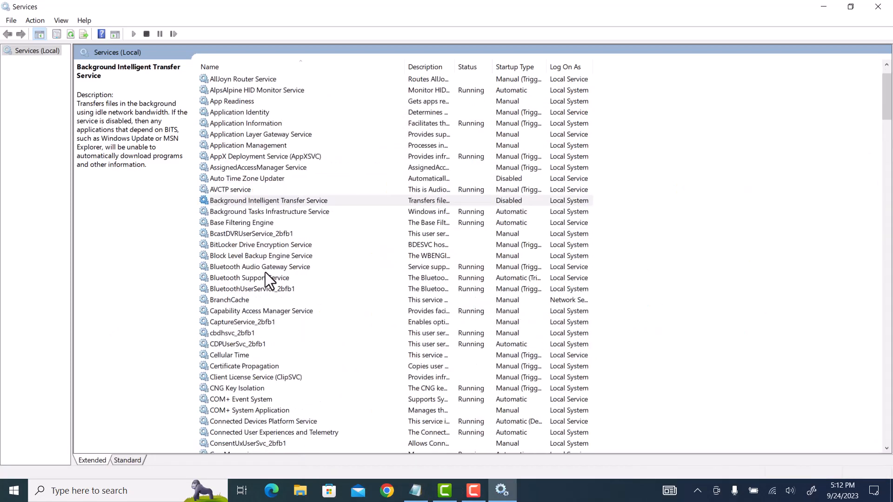
scroll(265, 273, down, 20)
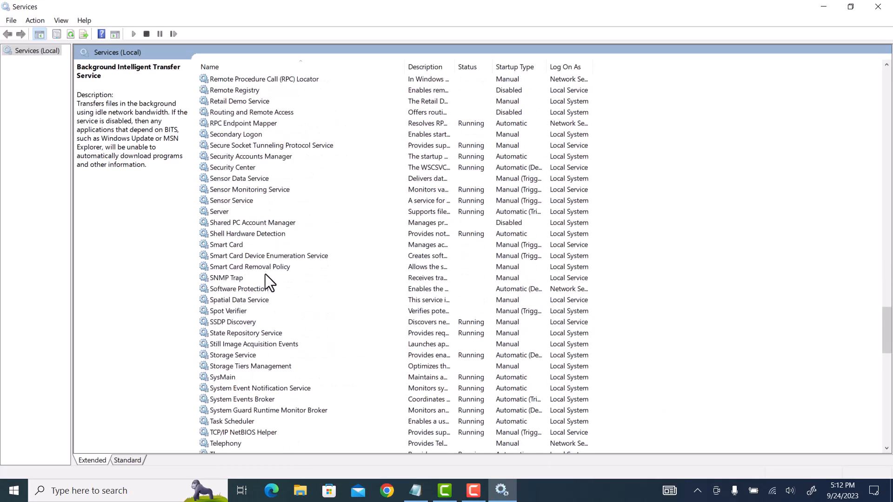
scroll(264, 303, down, 2)
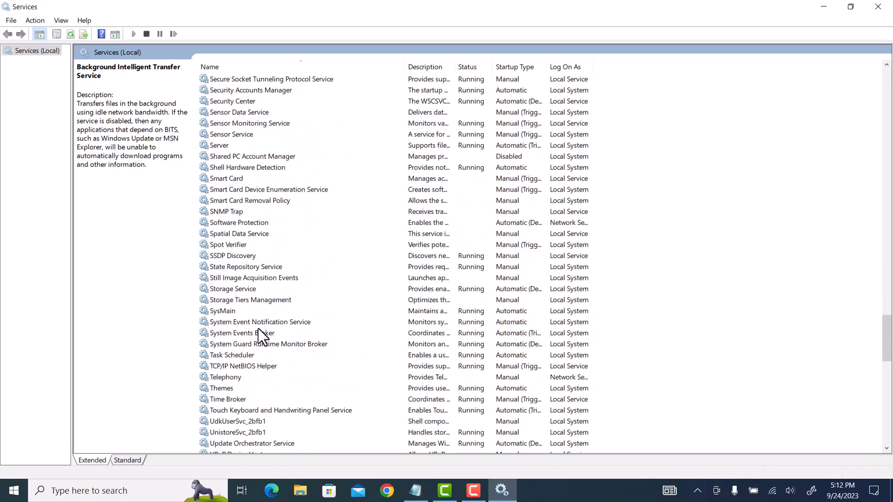
double_click(229, 310)
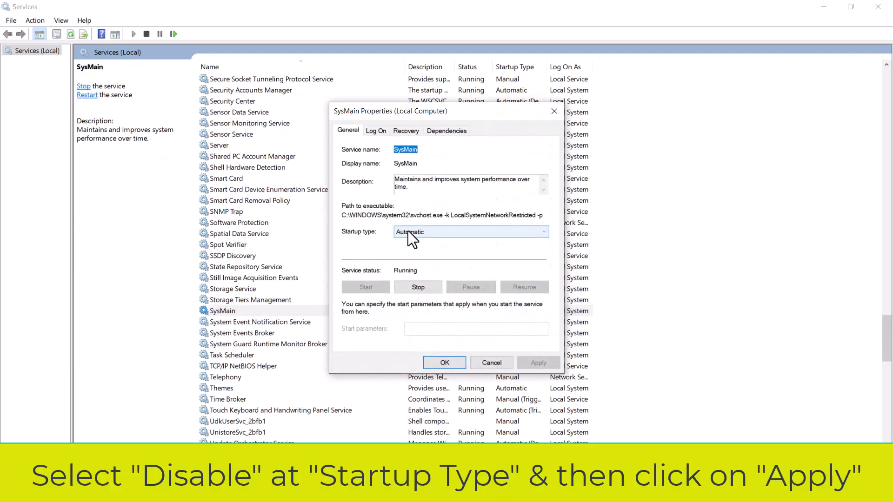
click(408, 231)
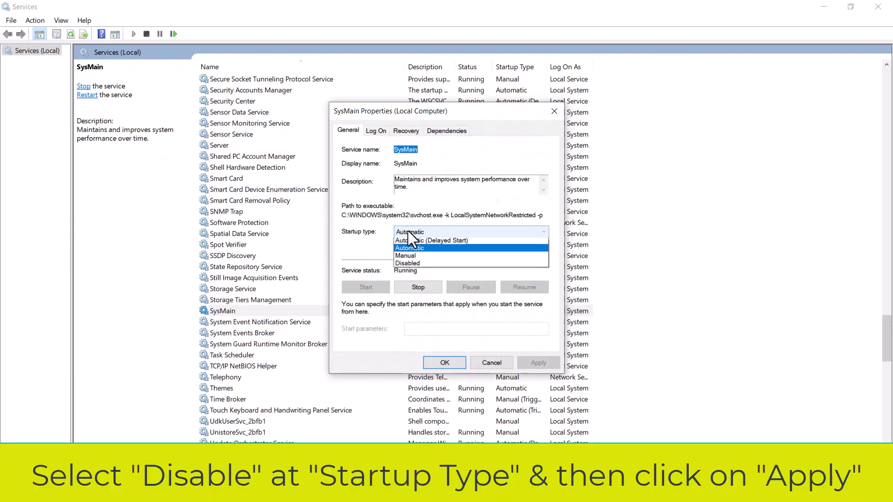
click(416, 265)
click(537, 361)
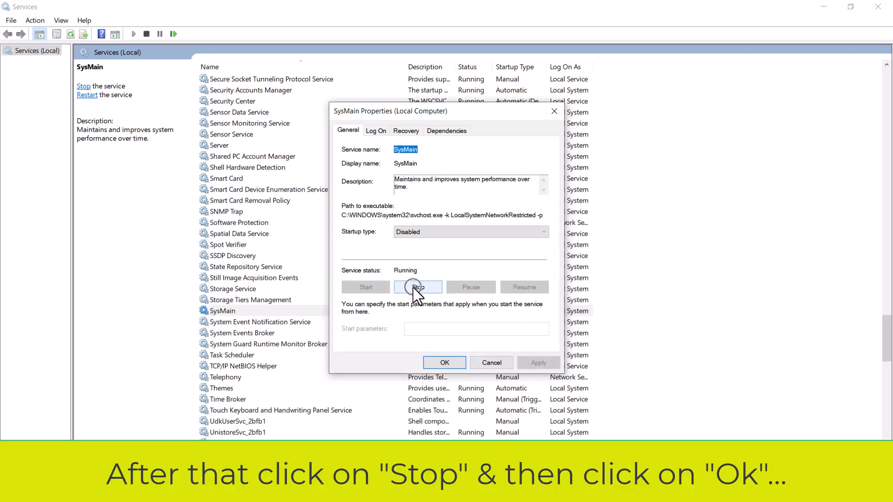
click(414, 289)
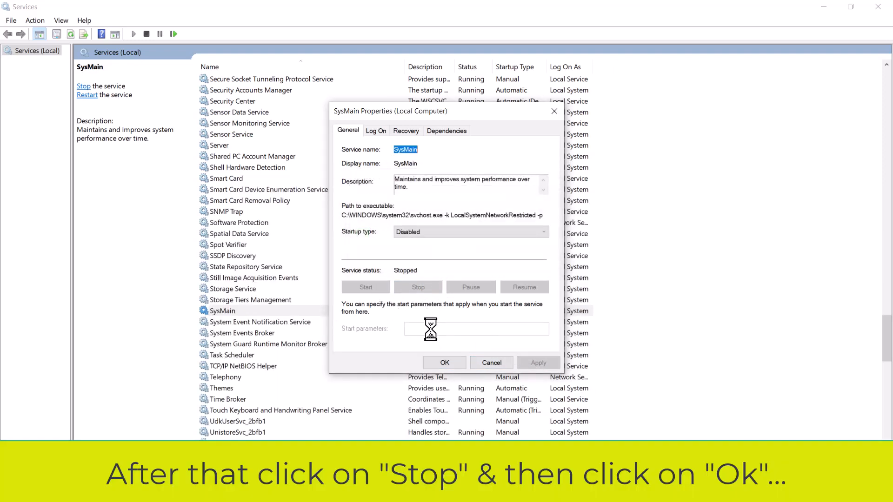
click(451, 365)
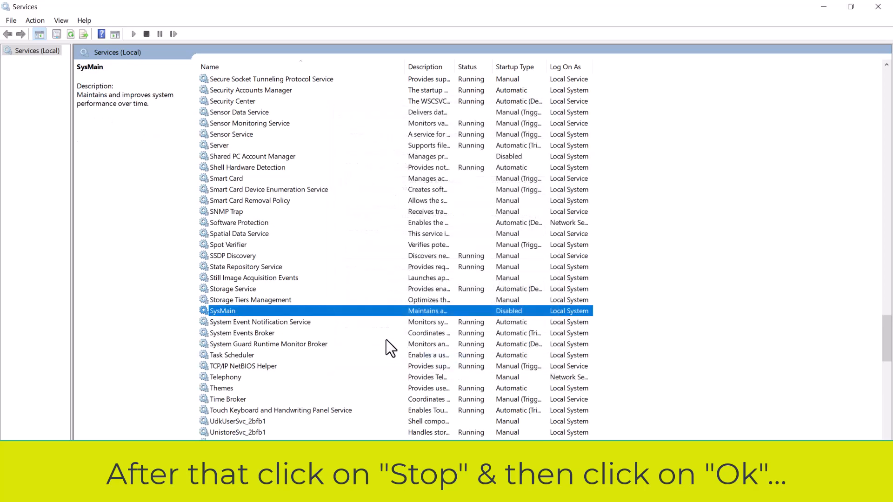
click(508, 313)
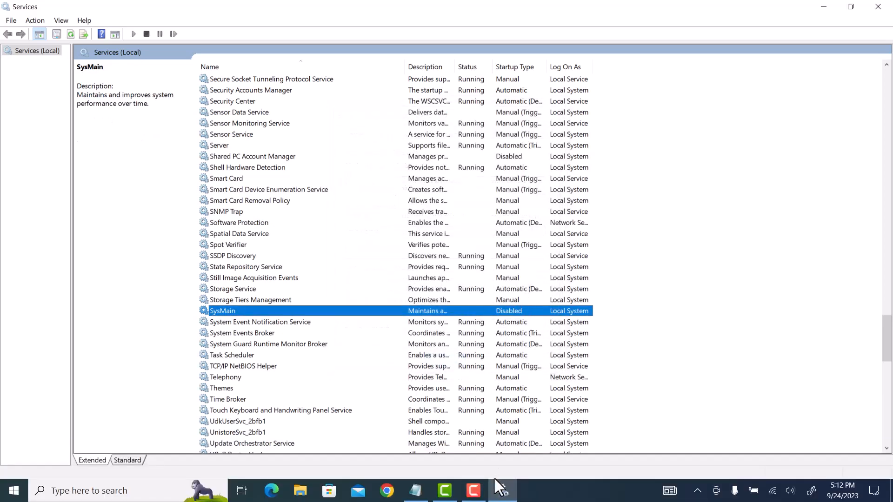
Switch to Notepad, highlight "Windows Search" in the Step#3 text, and return to Services
click(416, 490)
drag(449, 355, 607, 352)
click(151, 352)
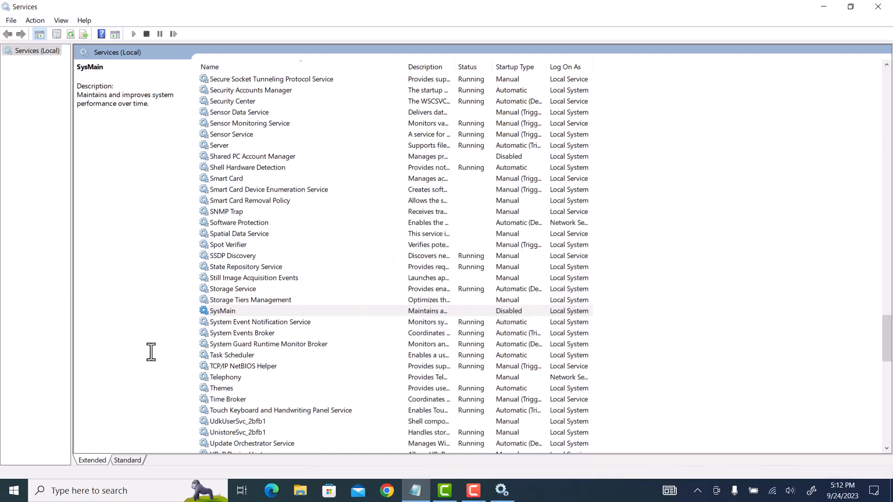
Set the Windows Search service's startup type to Disabled, stop the service and confirm its properties
scroll(311, 317, down, 20)
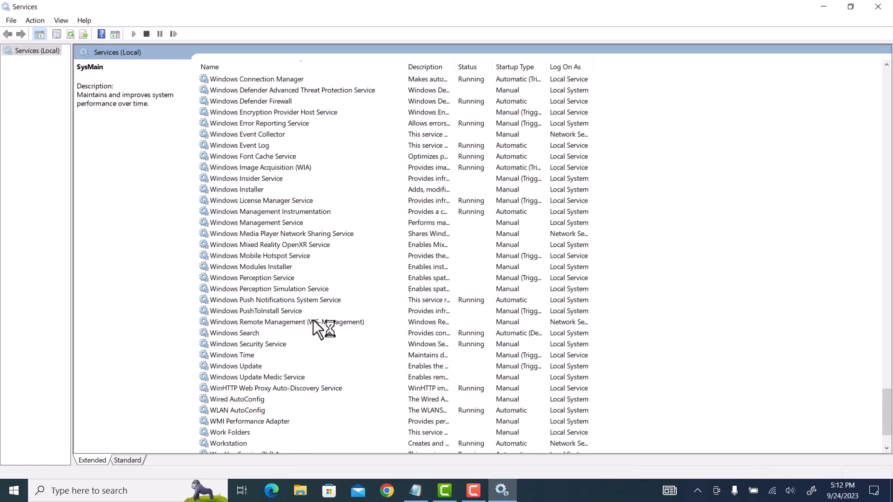
scroll(313, 321, down, 2)
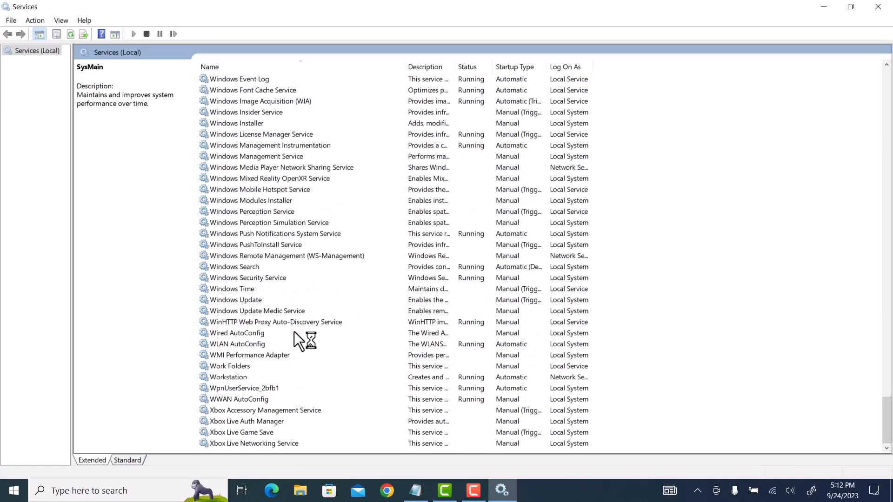
double_click(249, 267)
key(Escape)
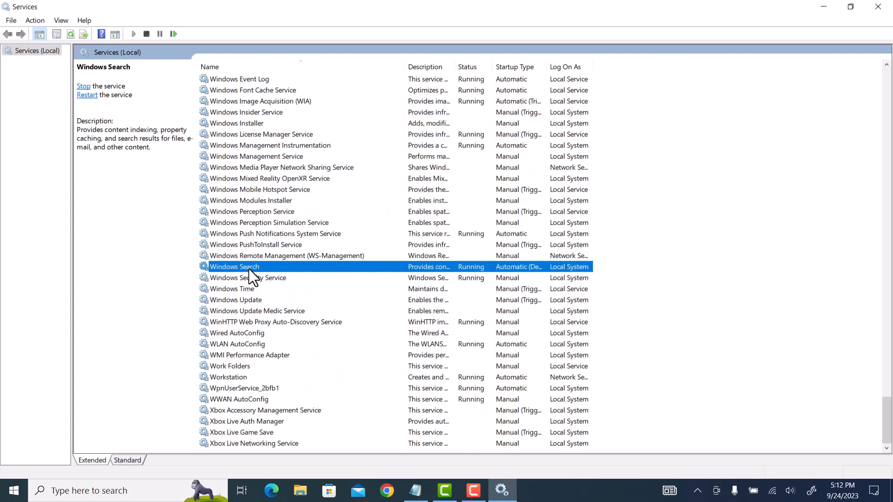
double_click(249, 269)
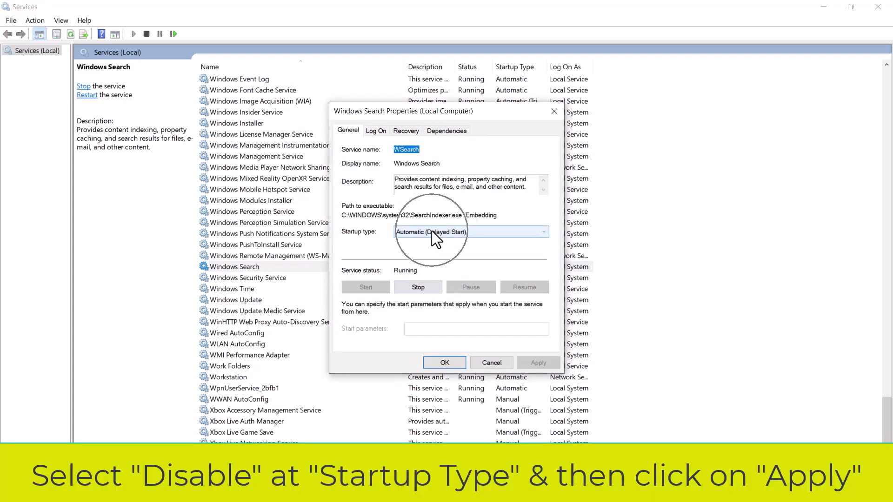
click(432, 232)
click(418, 265)
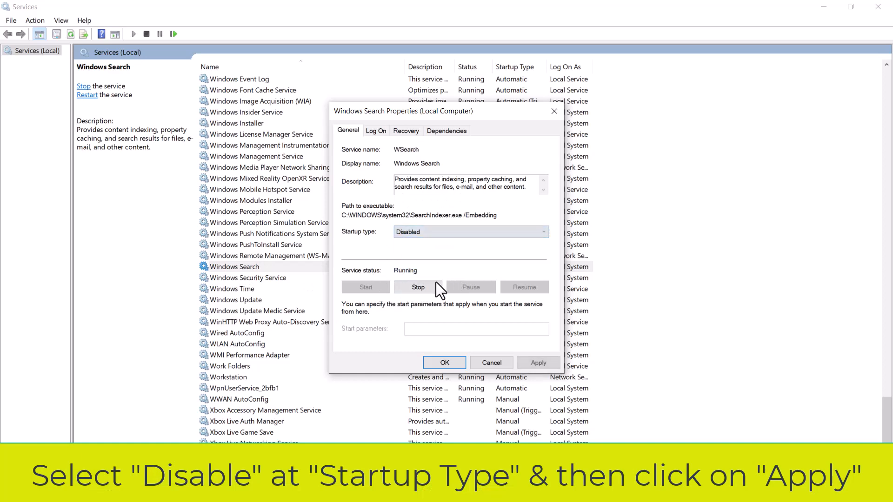
click(538, 363)
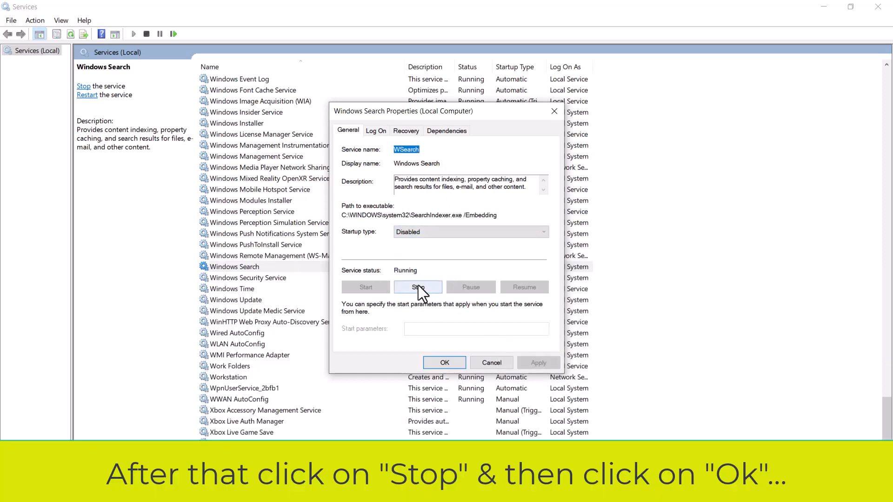
click(418, 286)
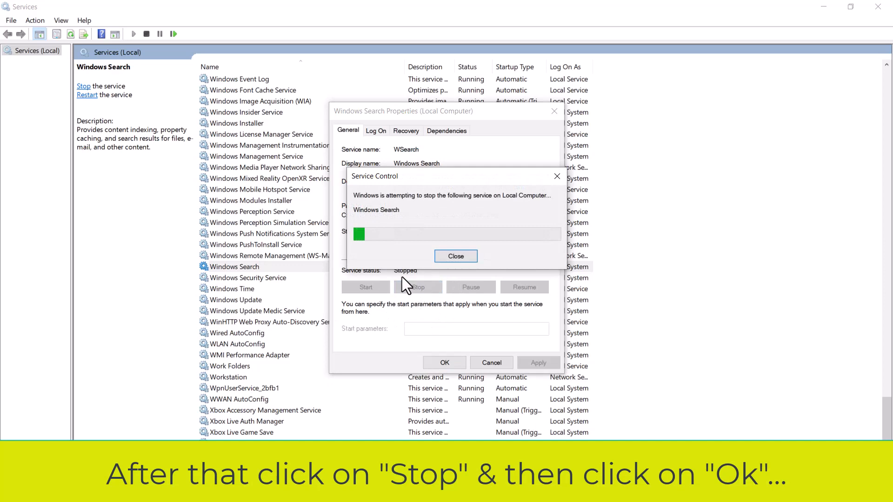
click(440, 365)
click(503, 270)
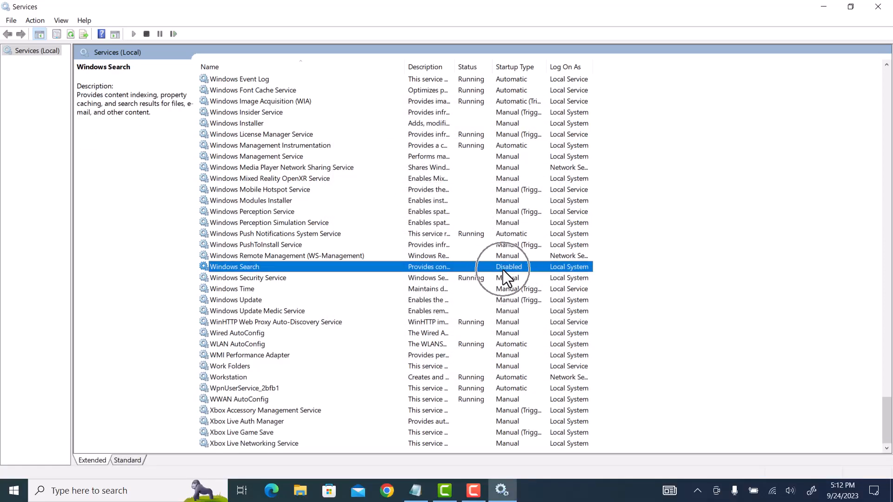
Close Services and highlight the Step#4 text "Disable Background Apps." in the Notepad notes
click(878, 7)
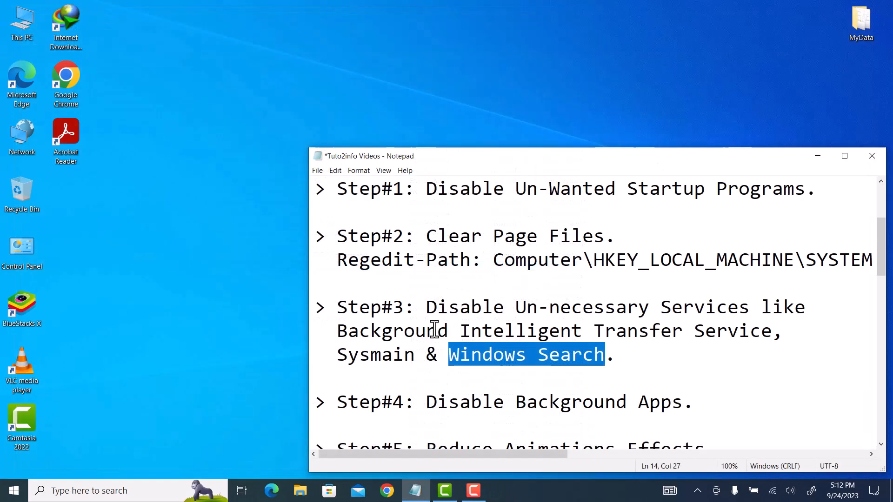
scroll(434, 325, down, 3)
drag(333, 261, 695, 259)
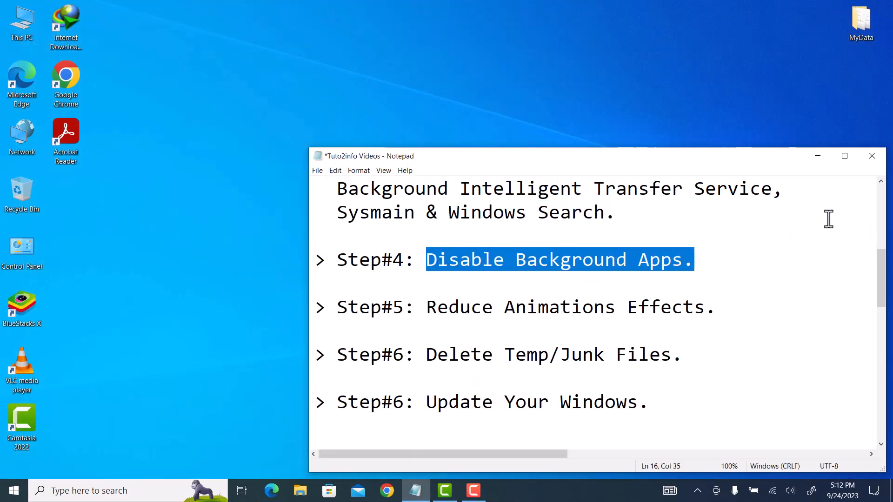
Minimize Notepad, search Windows for Background apps, turn off "Let apps run in the background" and close Settings
click(817, 157)
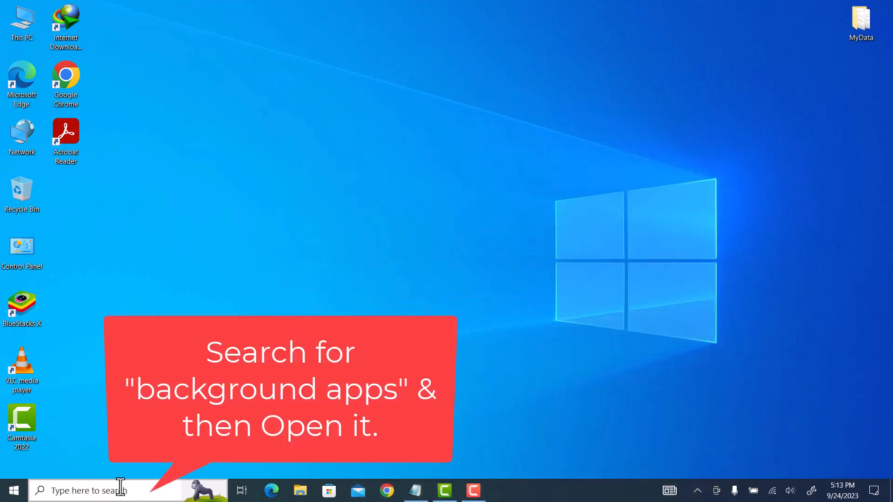
click(120, 489)
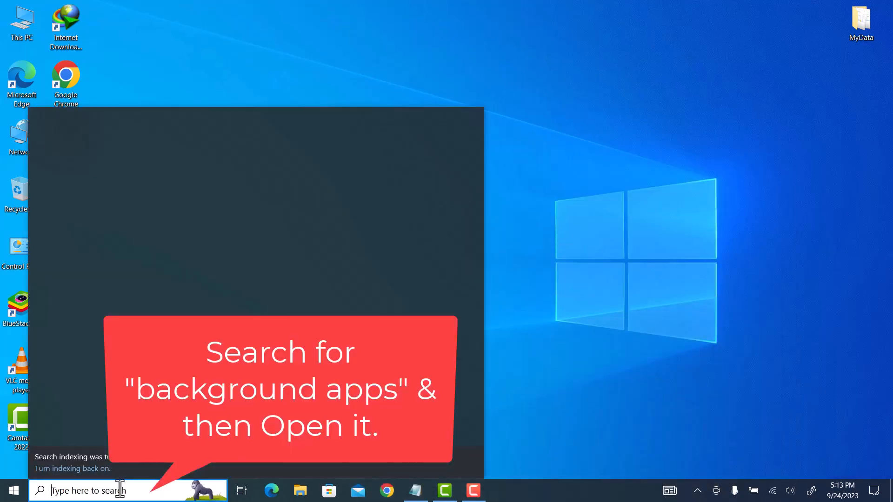
text(backgr)
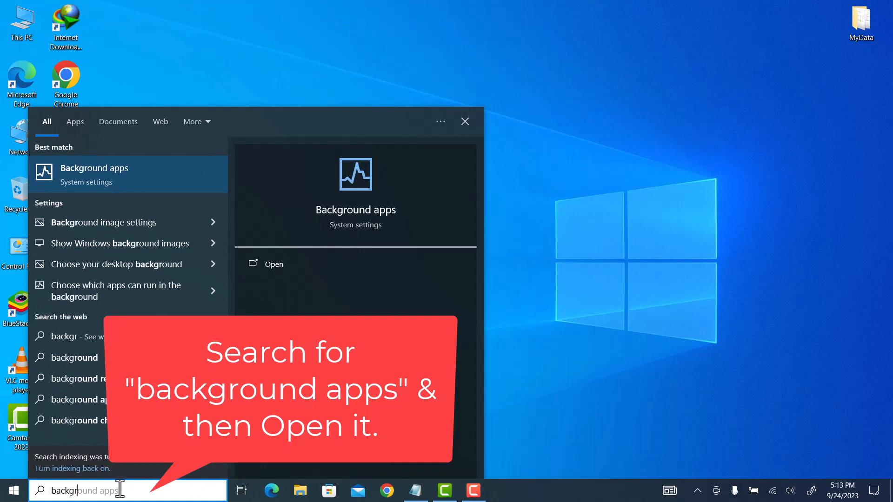
click(138, 173)
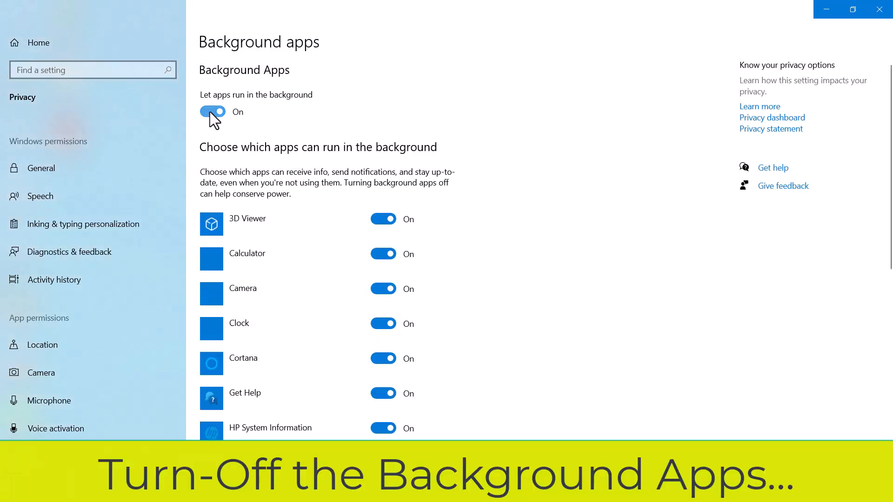
click(210, 112)
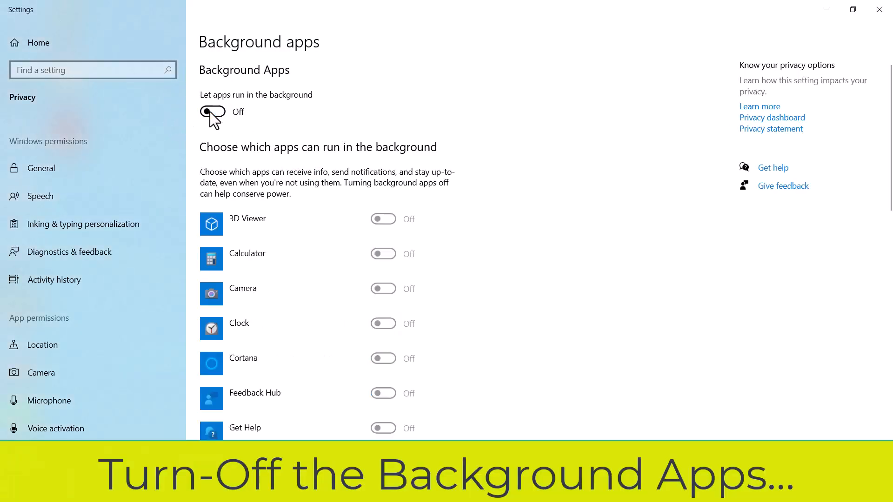
click(879, 10)
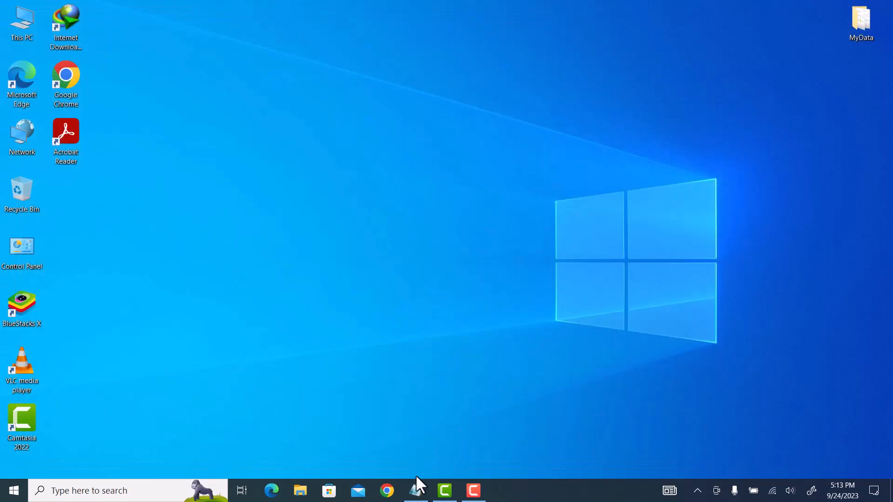
Switch to Notepad, highlight the Step#5 text "Reduce Animations Effects." and minimize the notes
click(416, 486)
drag(338, 308, 719, 309)
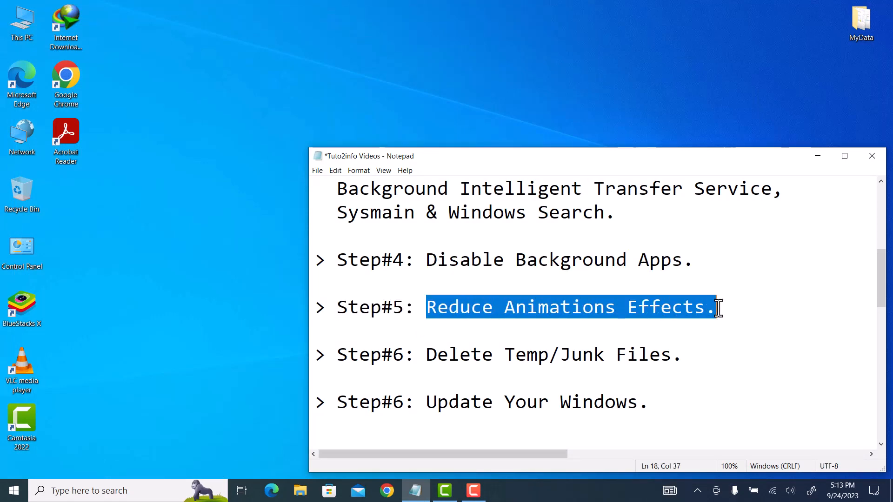
click(817, 156)
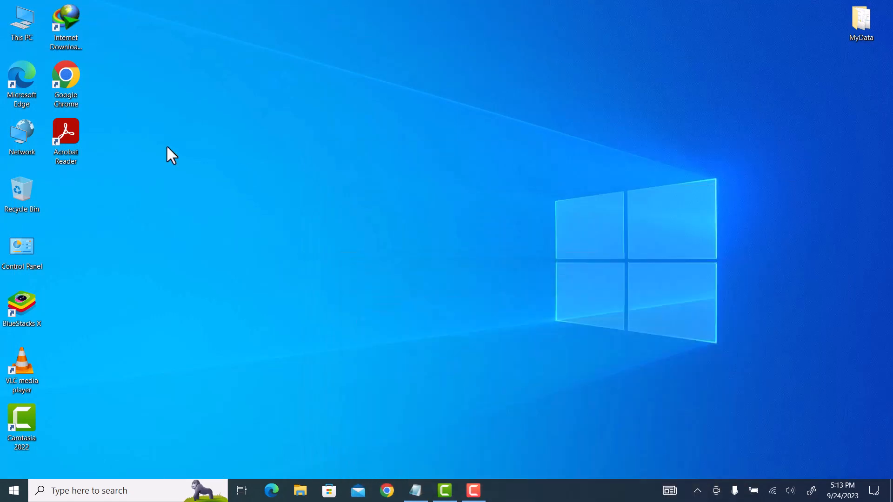
Open This PC's properties, go to Advanced system settings and open the Performance Options, moving the dialogs clear
right_click(24, 27)
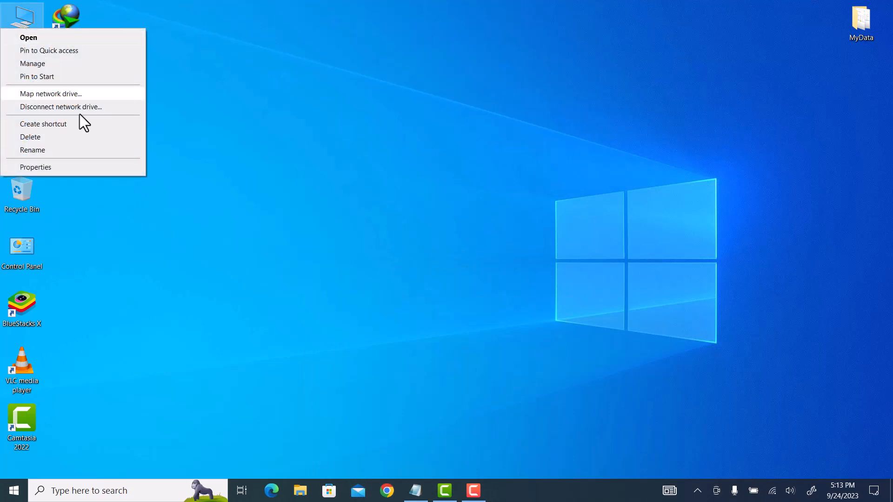
click(110, 167)
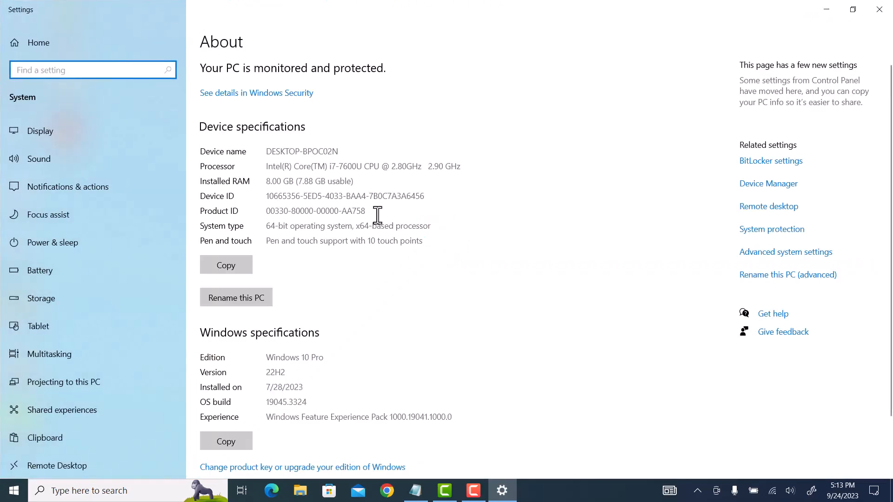
click(786, 253)
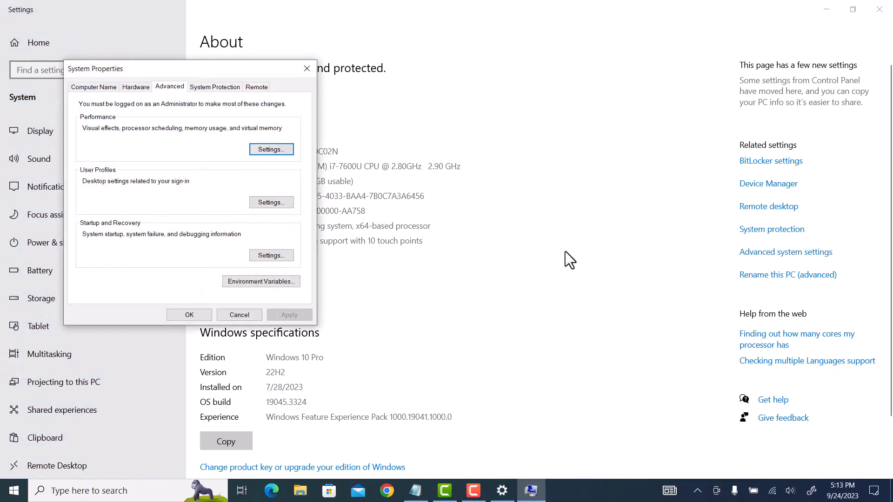
drag(180, 77, 394, 93)
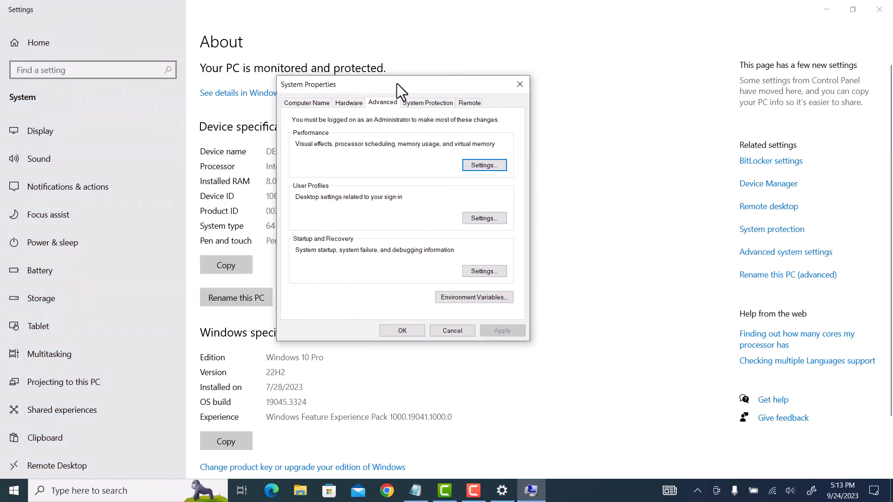
click(487, 167)
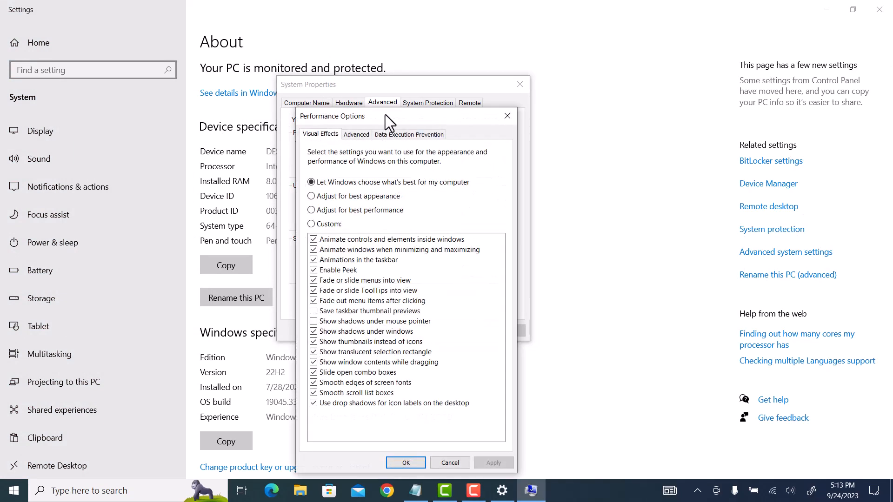
drag(385, 114, 386, 58)
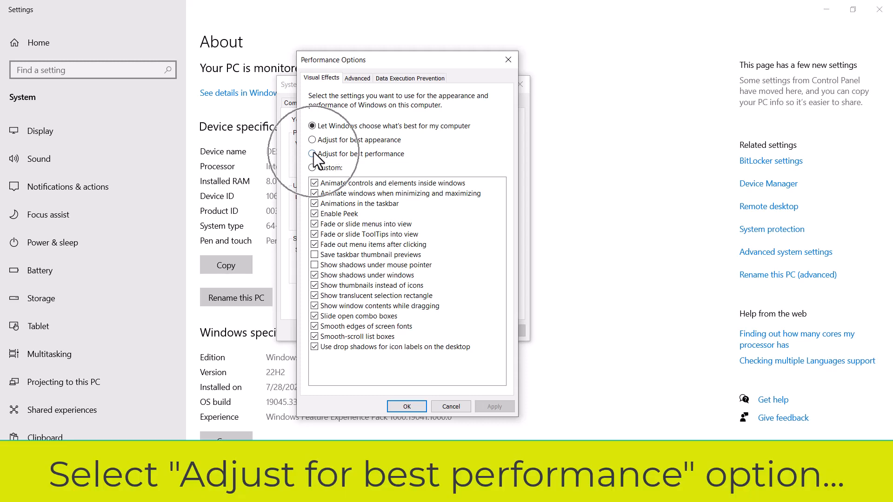
Adjust visual effects for best performance, re-enable only "Smooth edges of screen fonts", apply the changes and close System Properties and Settings
click(312, 153)
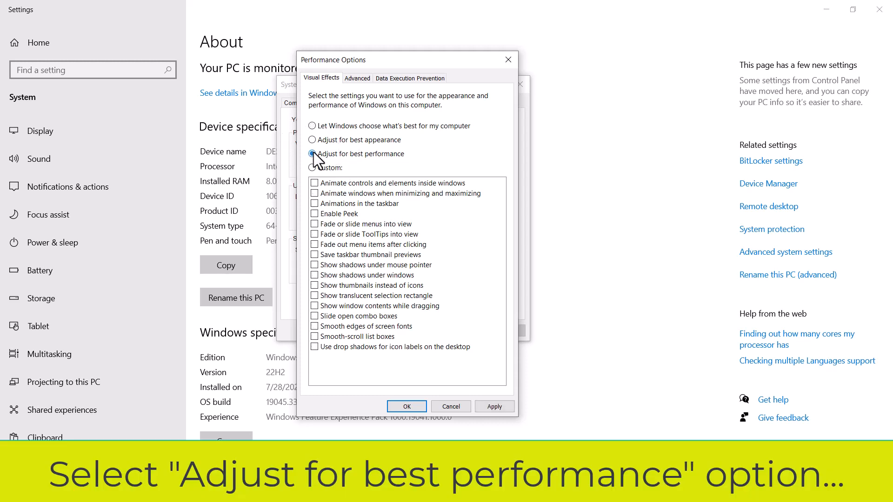
click(314, 326)
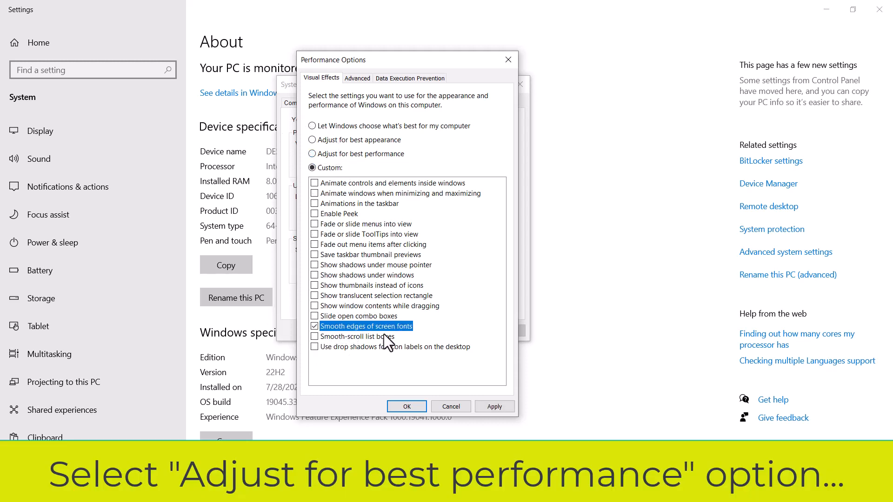
click(493, 404)
click(412, 407)
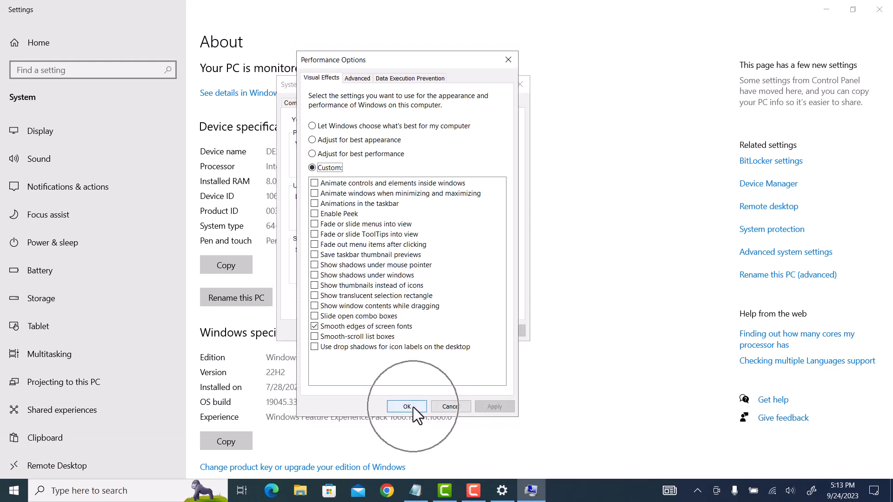
click(412, 333)
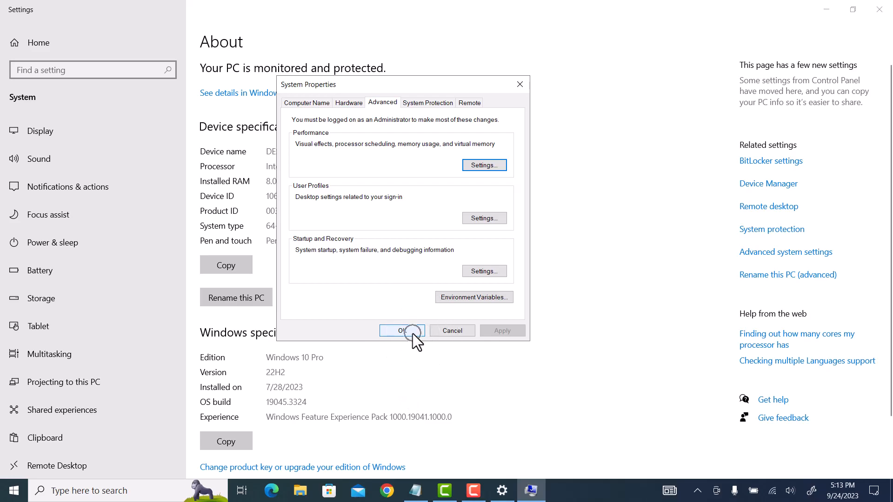
click(879, 9)
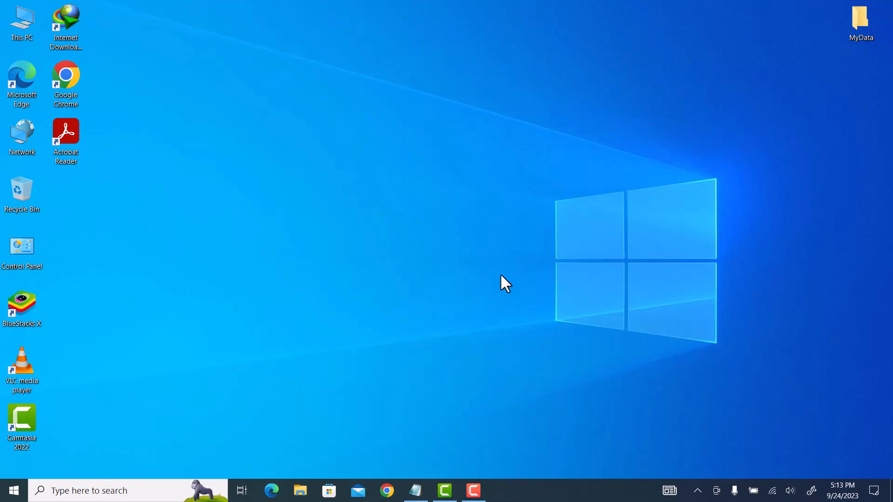
Switch to Notepad, highlight the Step#6 text "Delete Temp/Junk Files." and minimize the notes
click(419, 483)
scroll(455, 323, down, 1)
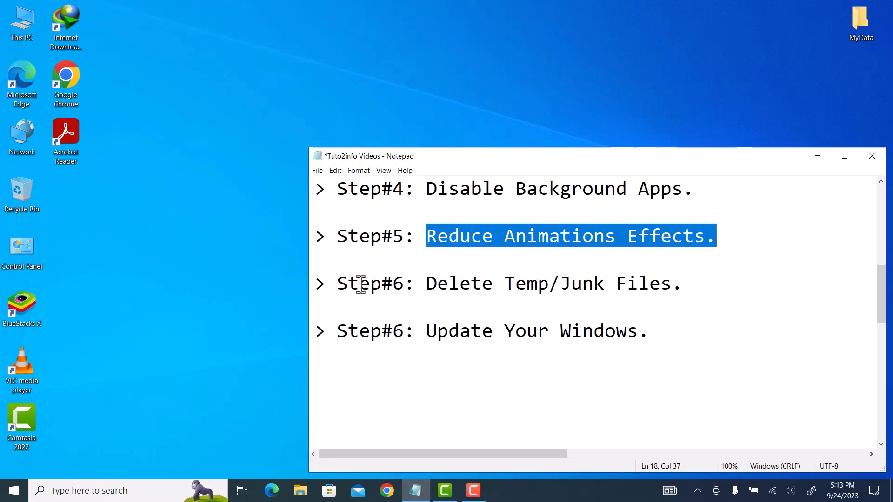
drag(337, 288, 716, 283)
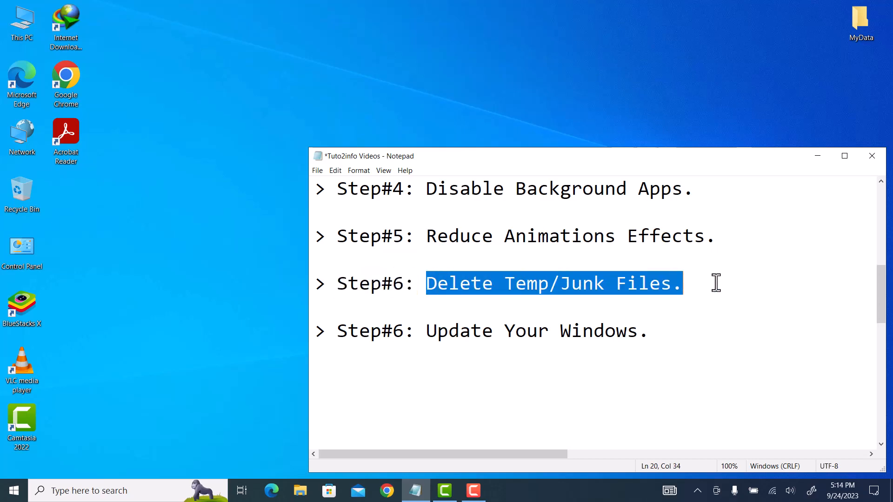
click(819, 156)
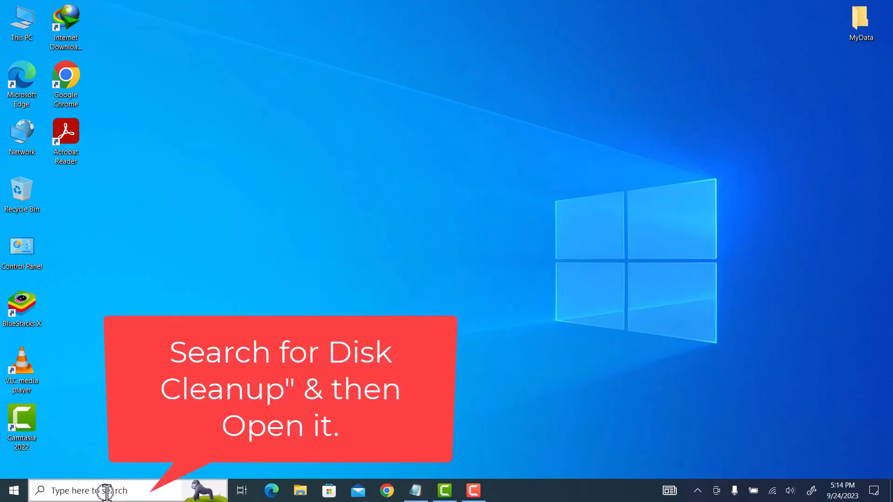
Search Windows for Disk Cleanup, open it for the C: drive and move its window toward the screen's centre
click(107, 491)
text(disk)
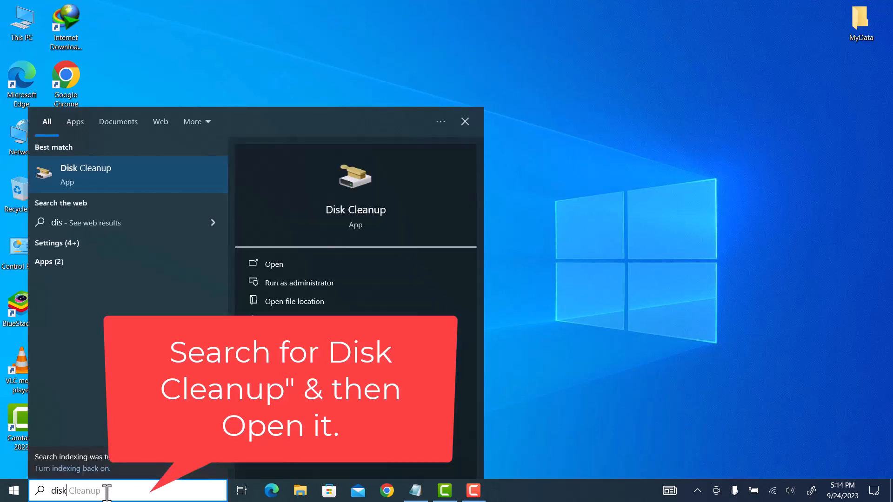
text( cl)
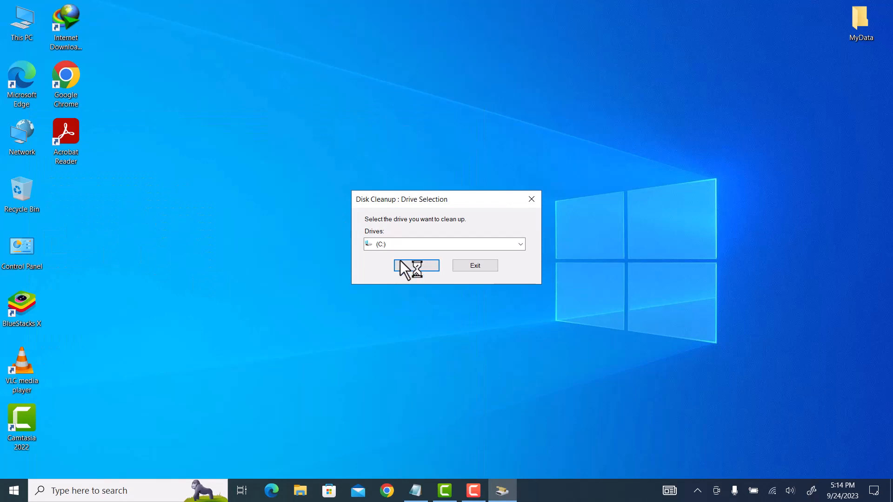
click(409, 245)
click(404, 256)
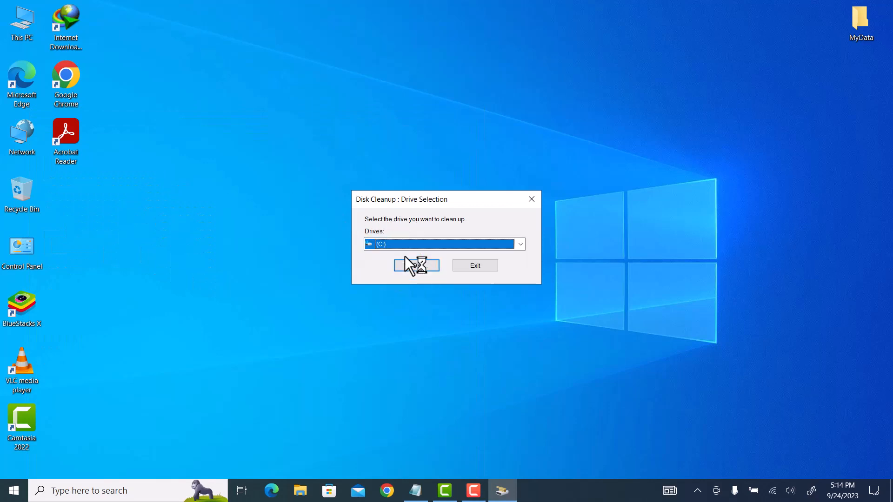
click(411, 266)
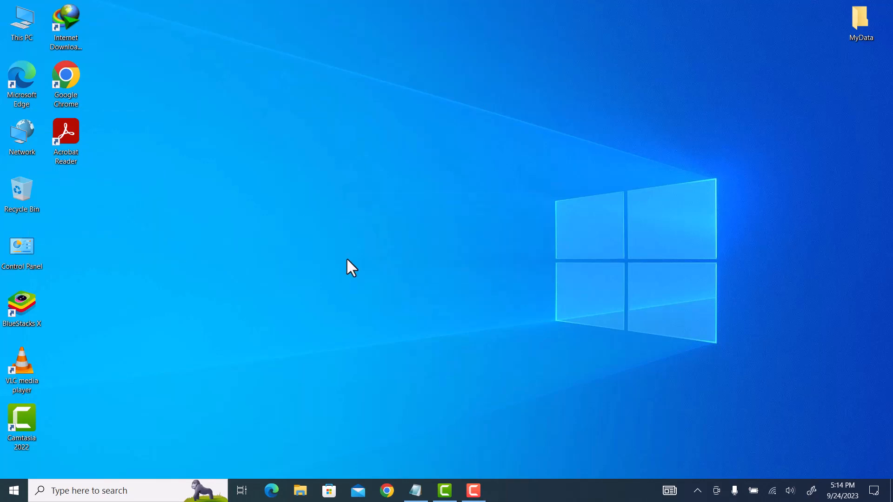
drag(214, 88, 466, 86)
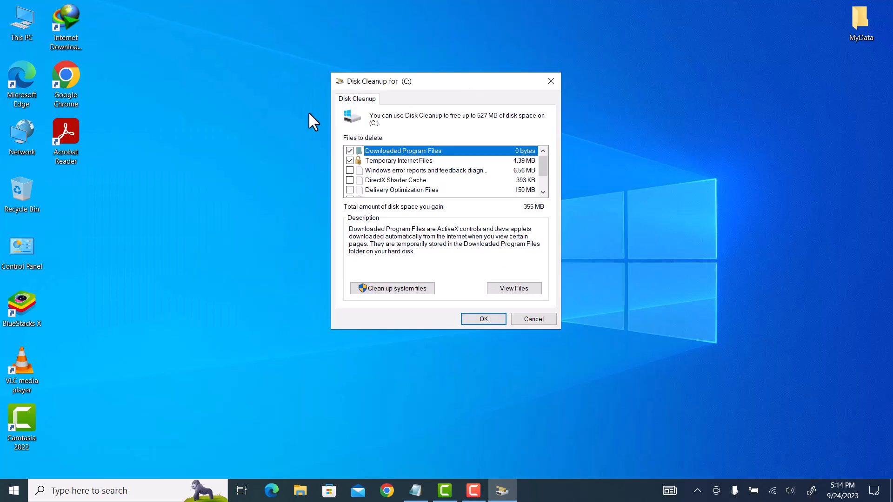
Mark all file types for deletion, including Windows error reports, DirectX Shader Cache, Delivery Optimization Files and Temporary files, and permanently delete them
click(349, 170)
click(350, 180)
click(349, 190)
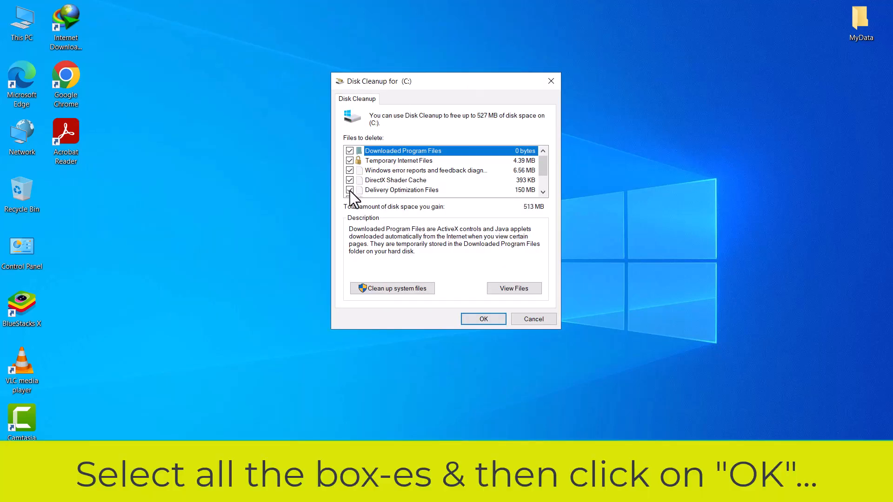
scroll(349, 191, down, 1)
click(350, 181)
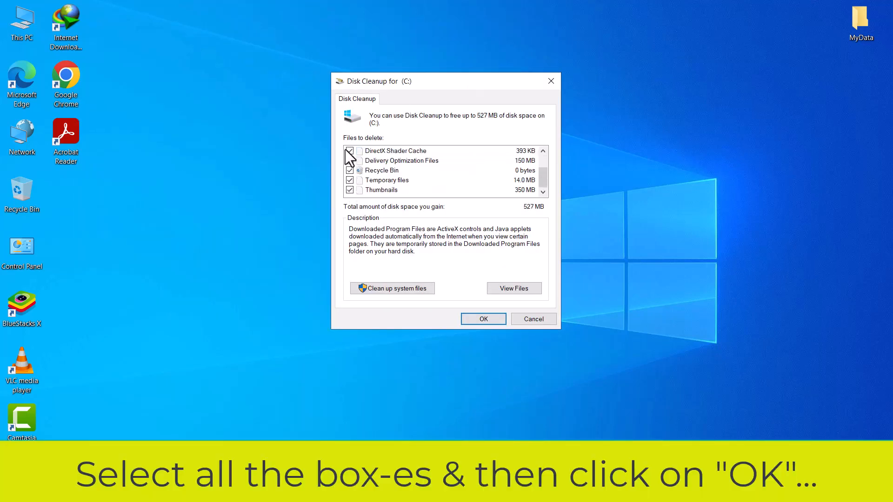
click(350, 170)
click(488, 319)
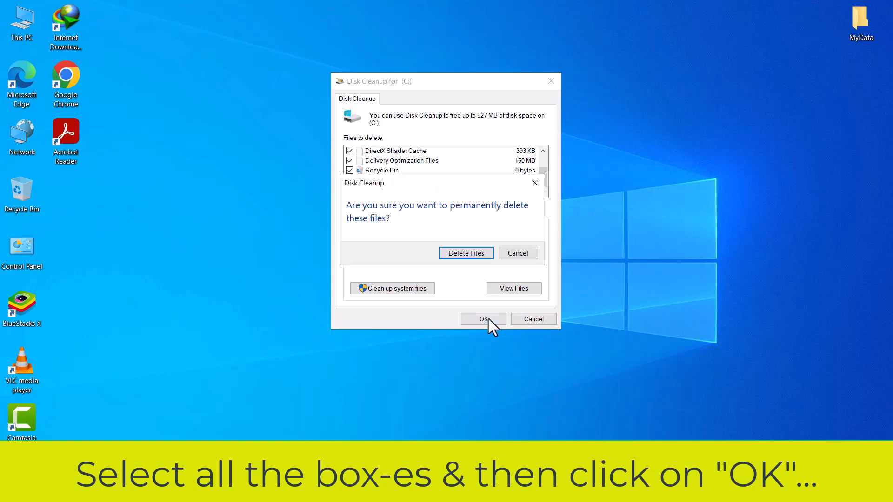
click(467, 252)
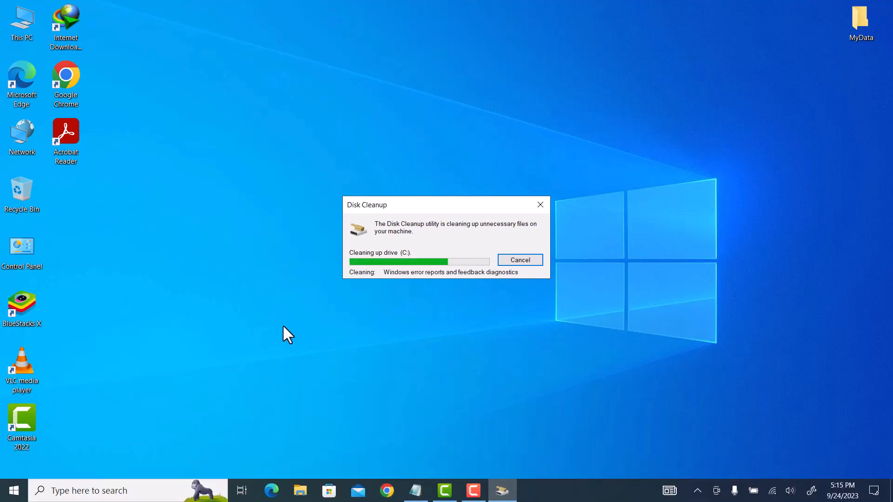
Switch to Notepad, highlight the text "Update Your Windows." in the last step and minimize the notes
click(416, 490)
drag(337, 332, 683, 331)
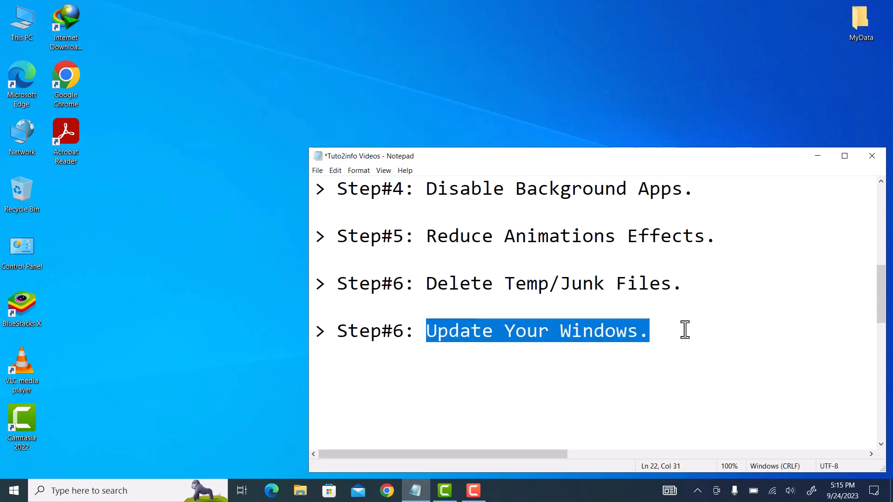
click(813, 161)
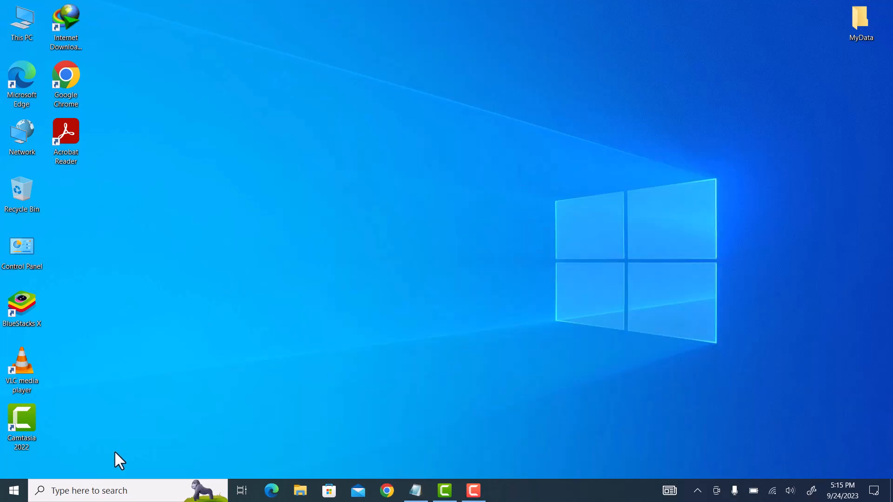
Open the Windows Update page in the Update & Security settings, resume the paused updates and close Settings
click(18, 494)
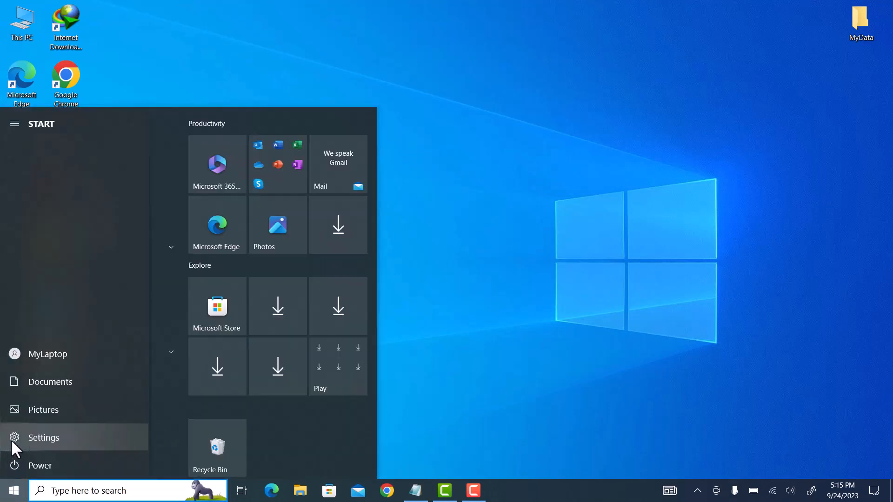
click(14, 439)
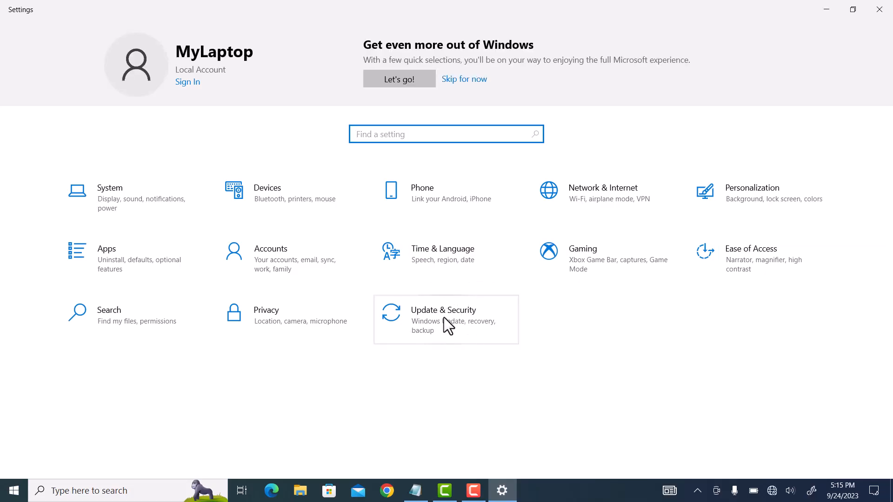
click(443, 317)
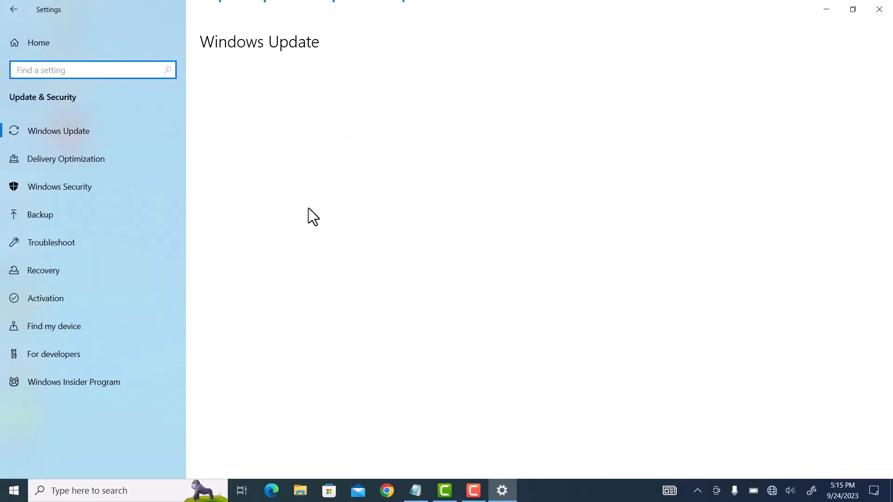
click(84, 132)
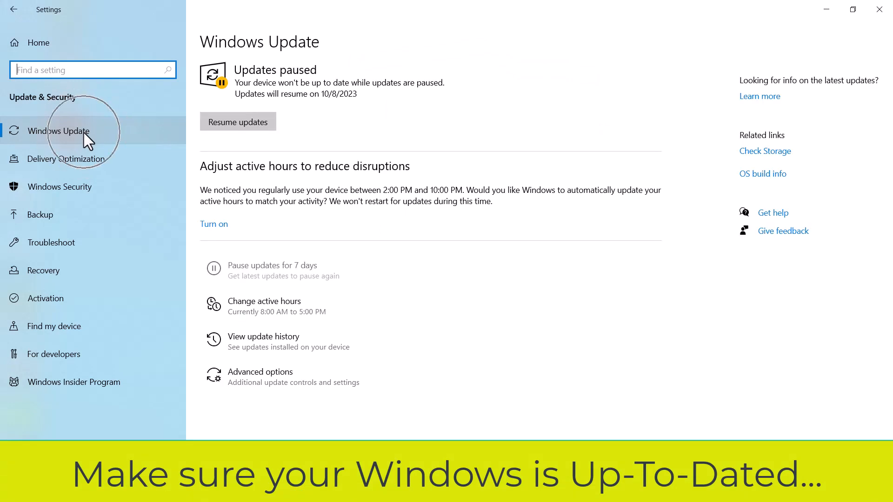
click(237, 124)
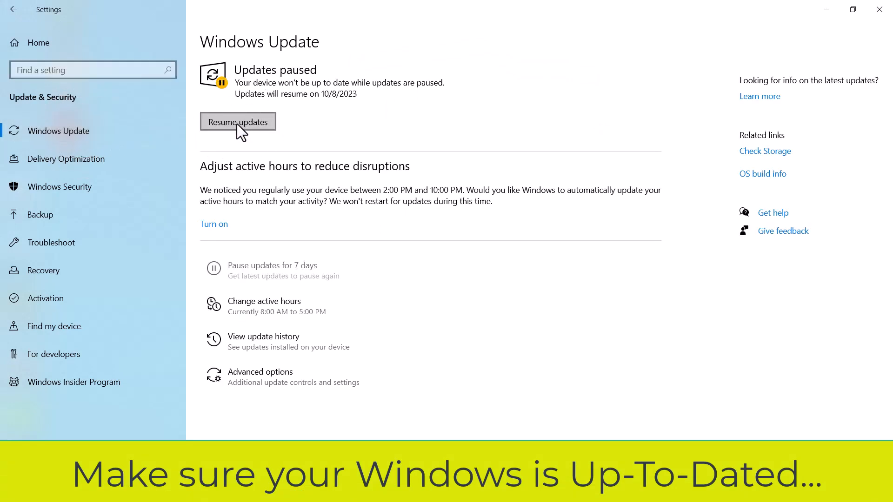
click(305, 85)
key(alt+F4)
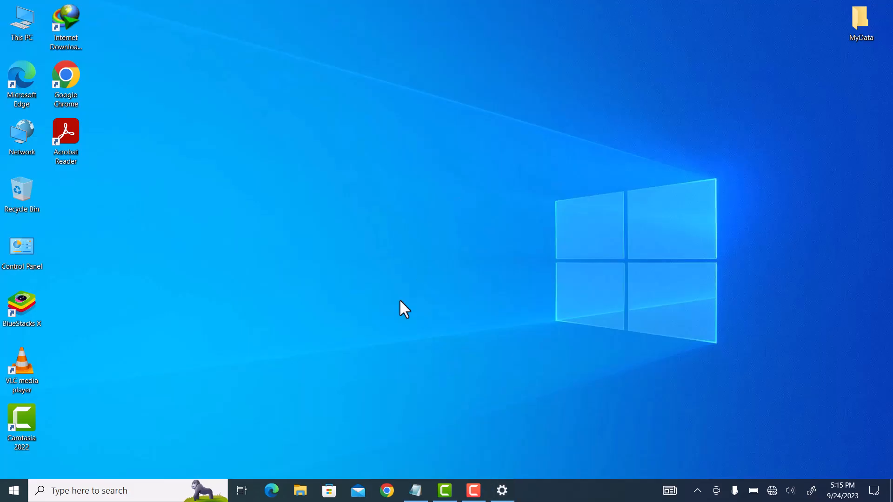
Switch to Notepad and highlight the closing notes line by line, from "These 7 steps really help you" through "Take Care:)"
click(415, 490)
drag(337, 259, 813, 259)
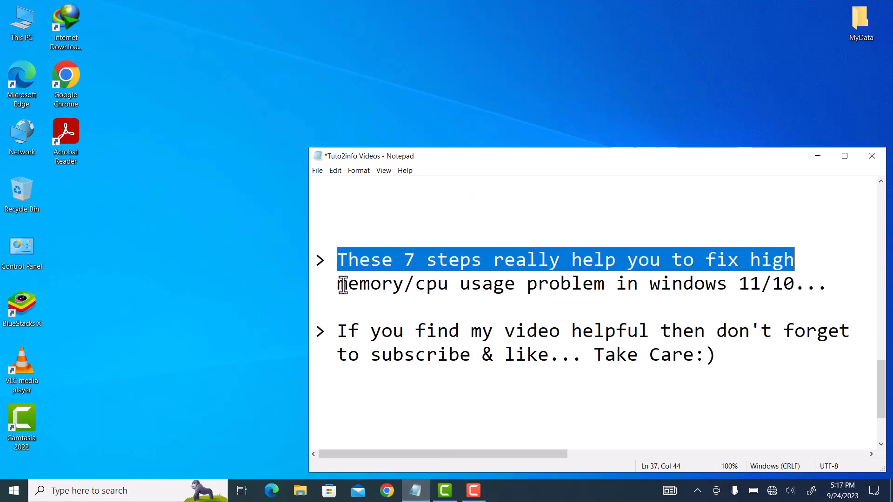
drag(337, 283, 840, 284)
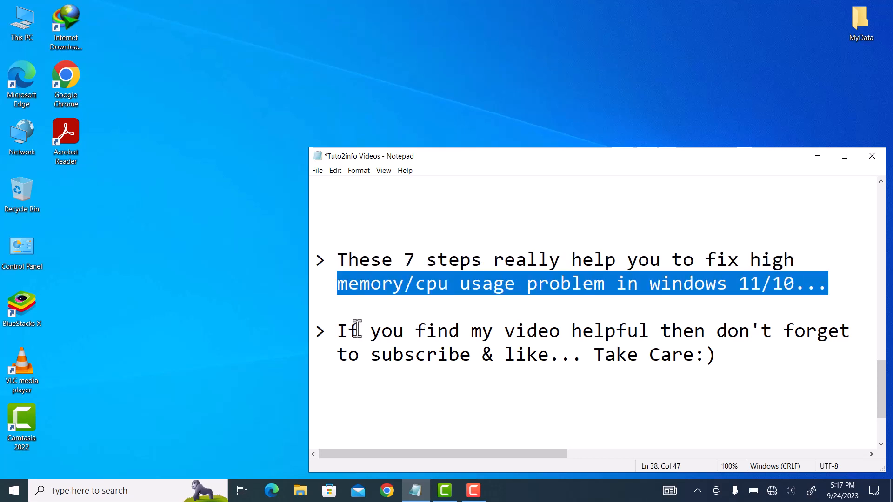
drag(338, 332, 865, 331)
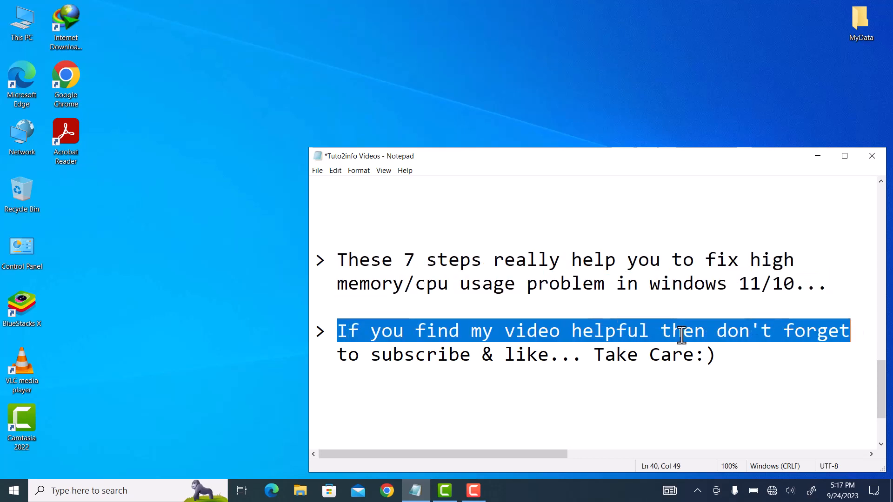
click(487, 355)
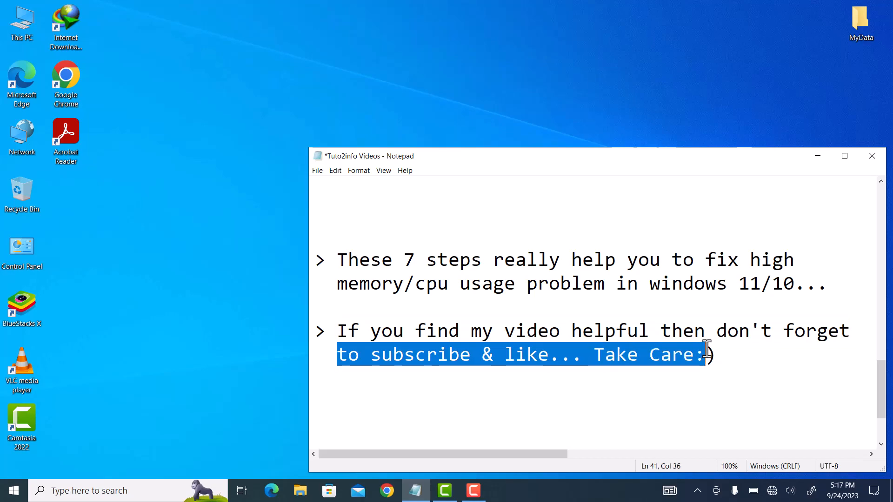